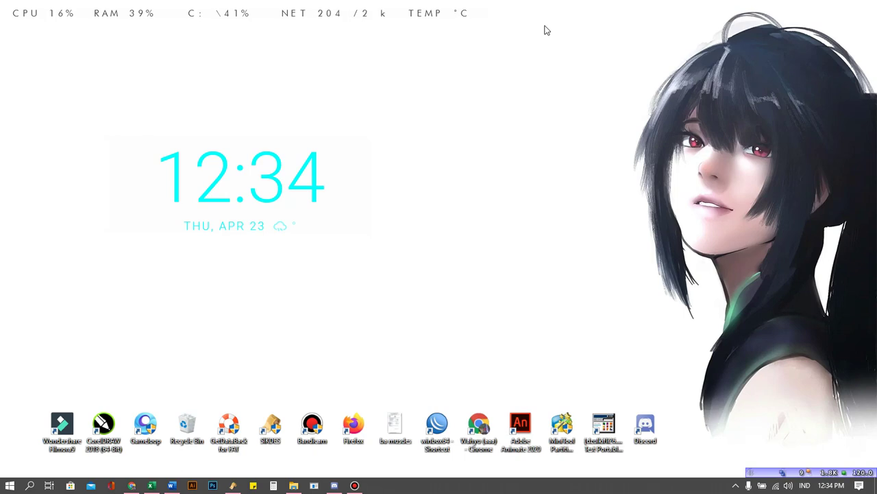
Switch to the Excel workbook "batuan cofid lengkap rekap" and review the jns_kel and nik columns on Sheet6.
left_click(152, 485)
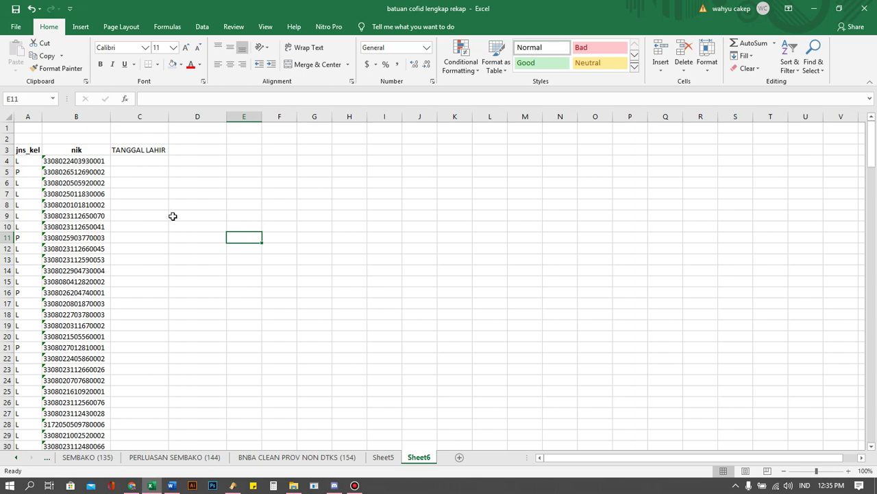
left_click(30, 153)
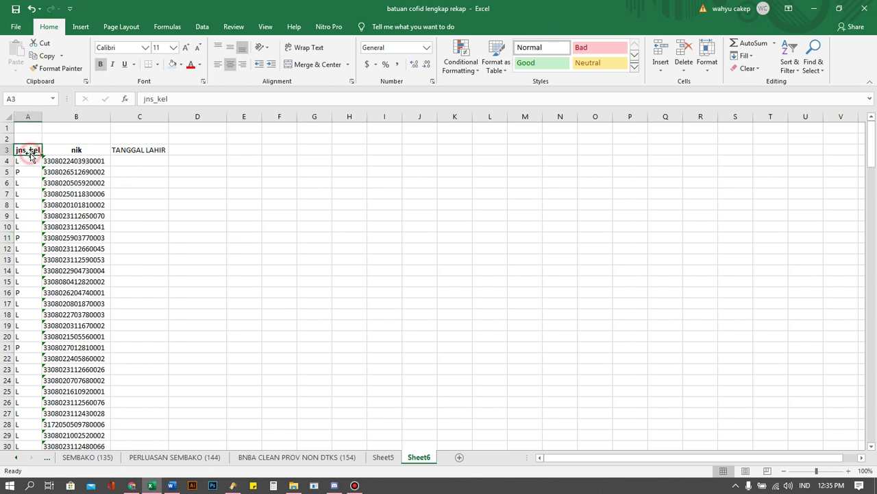
left_click(51, 150)
left_click(33, 151)
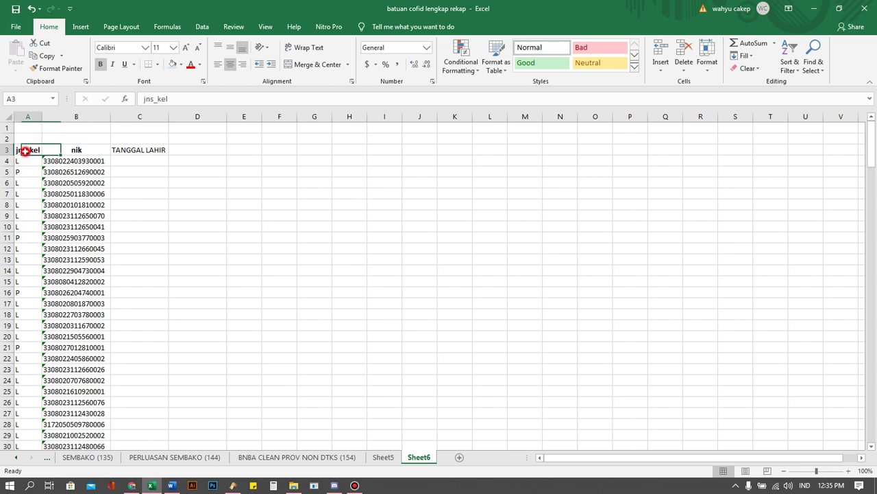
left_click(61, 153)
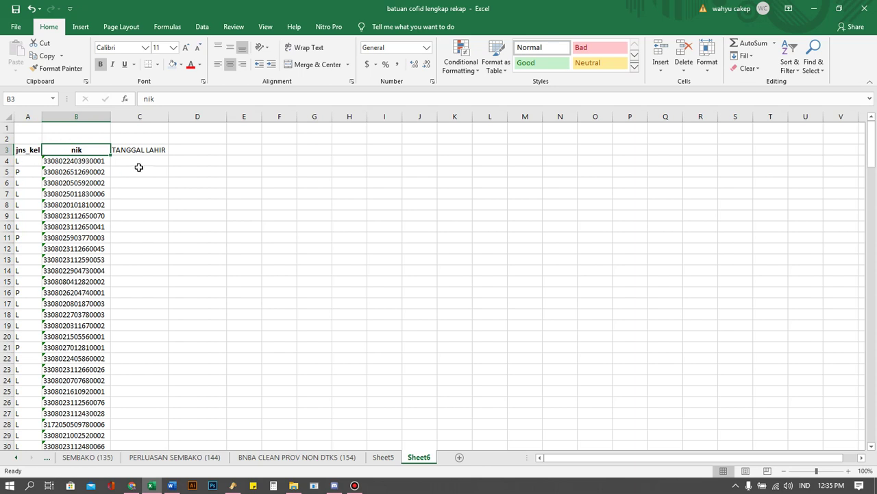
left_click(201, 159)
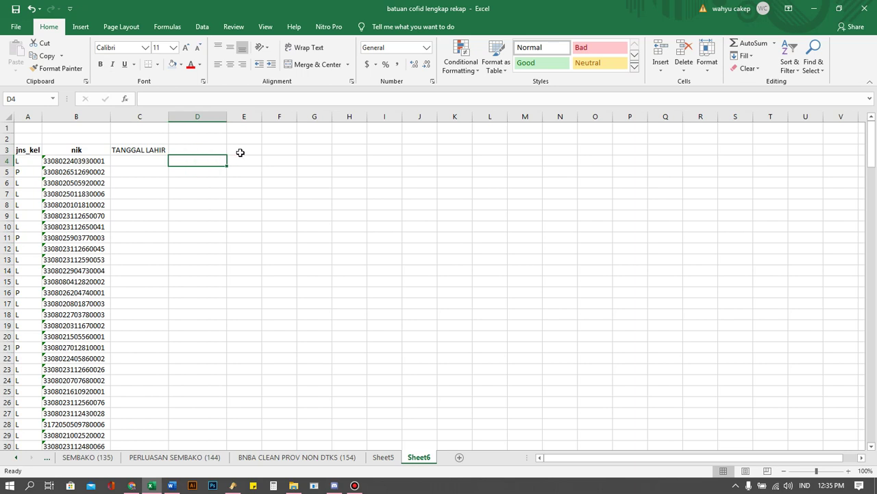
Enter the column headings tgl, bln and thun in cells E3, F3 and G3.
left_click(240, 150)
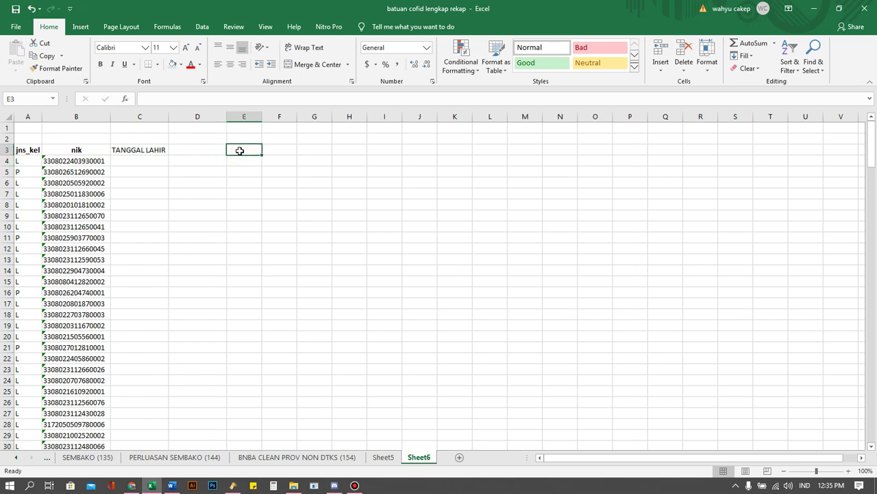
type("tgl")
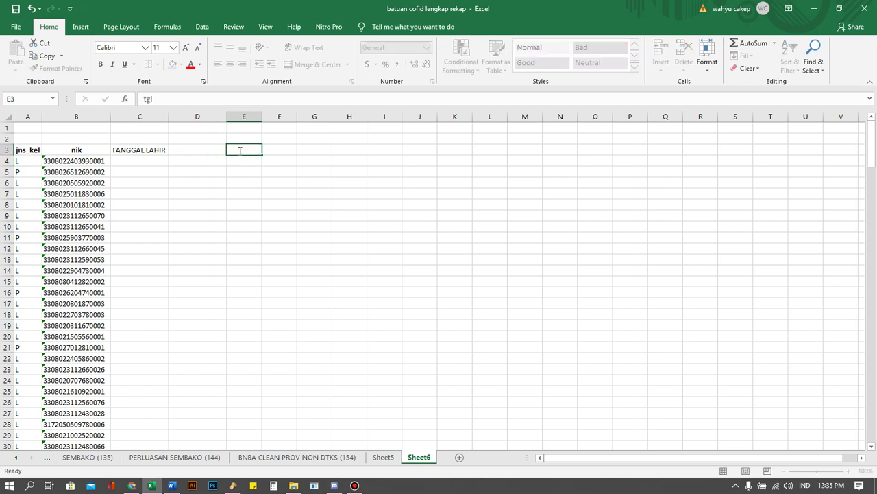
key("Tab")
type("bln")
key("Tab")
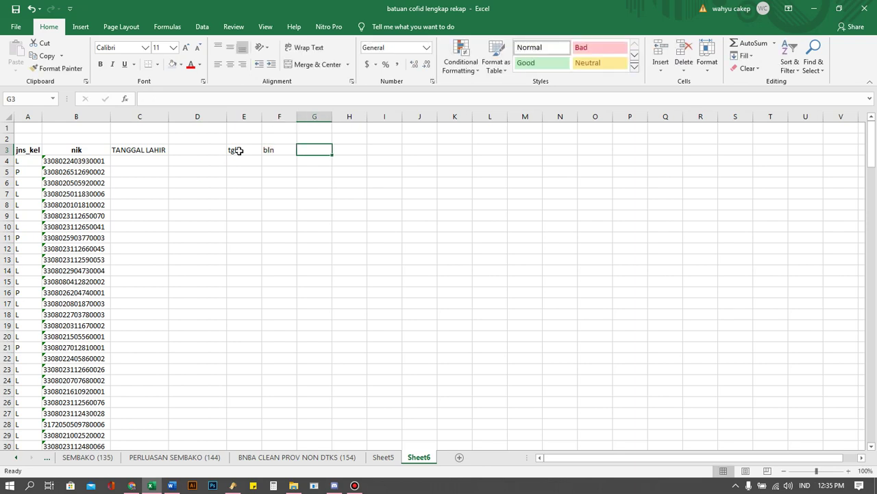
type("thun")
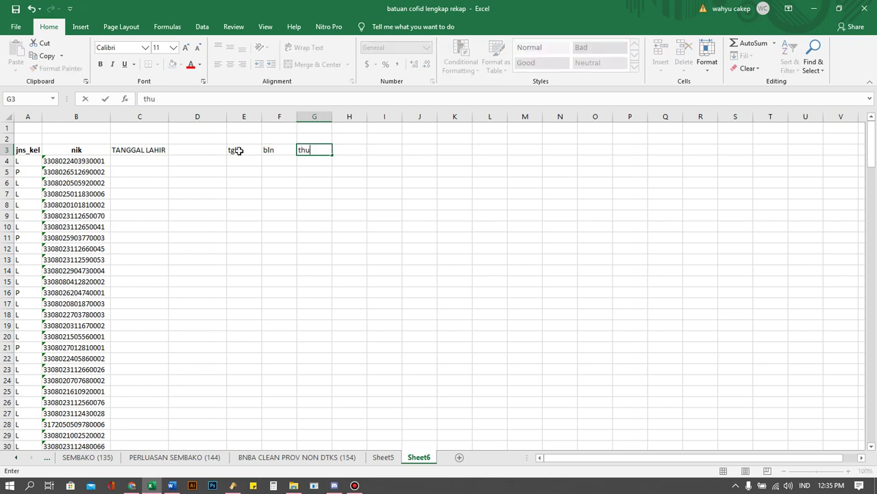
left_click(246, 160)
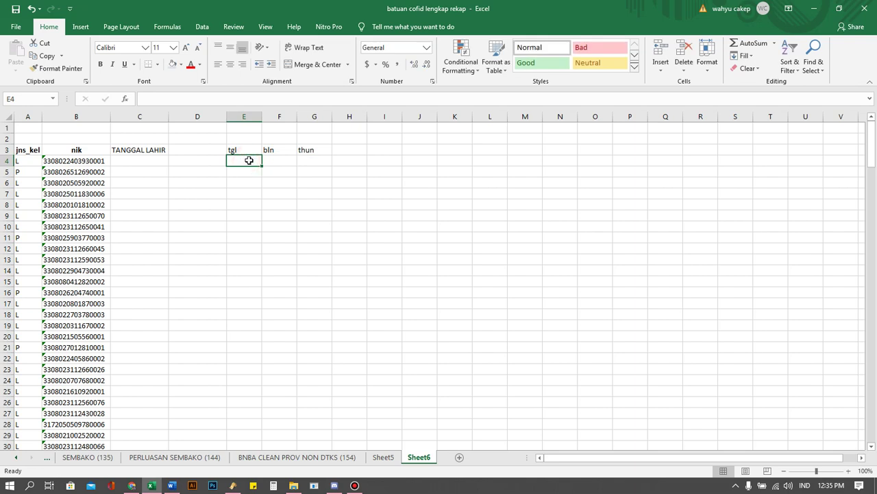
Extract the birth day from the nik in cell E4 with the formula =mid(B4,7,2).
left_click(94, 163)
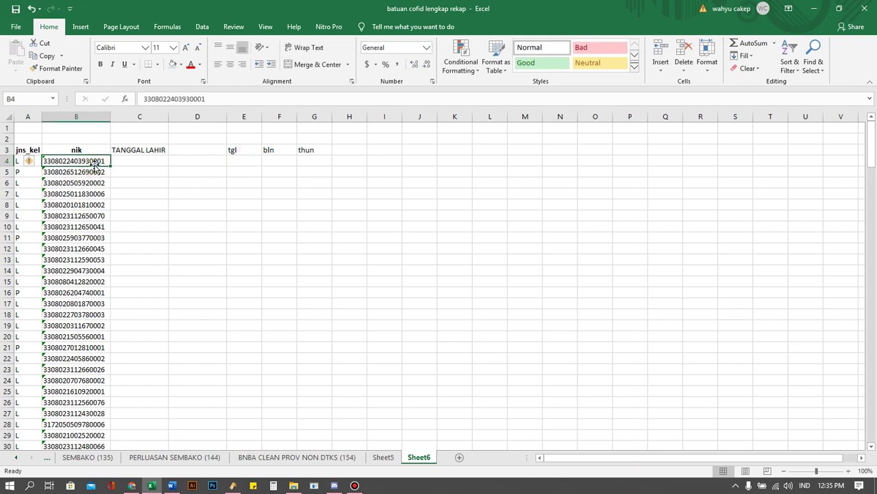
left_click(238, 162)
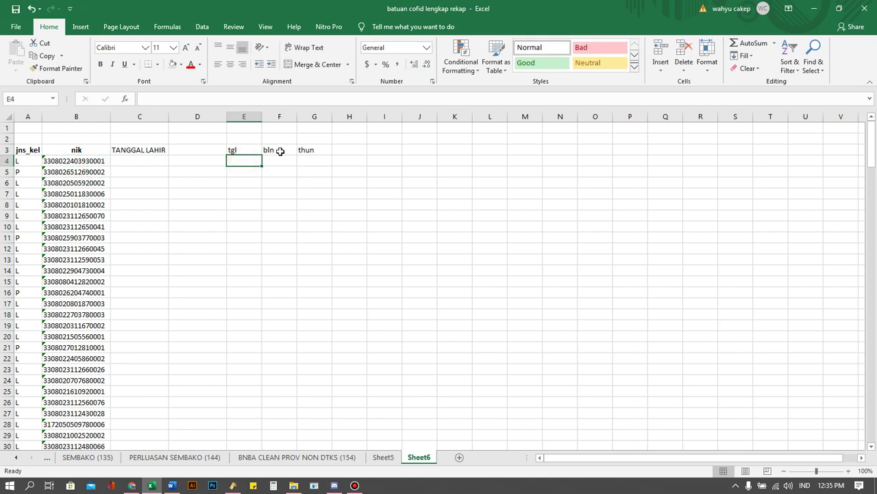
type("=mid")
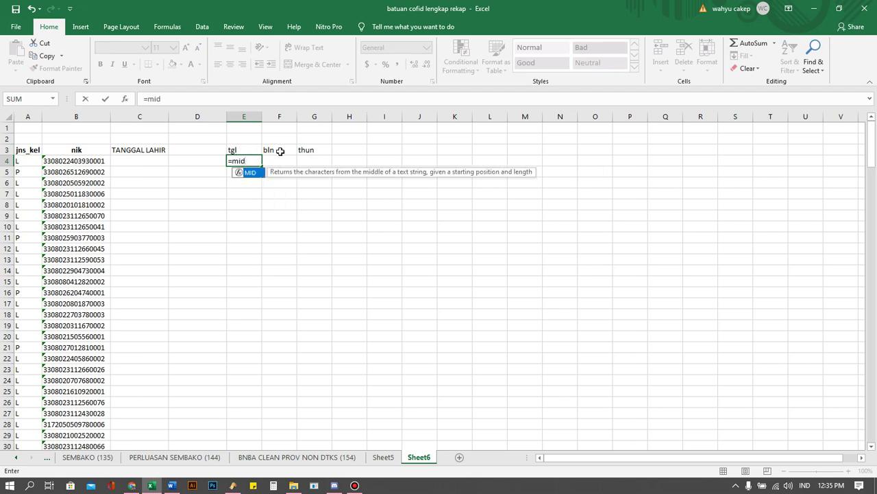
type("(")
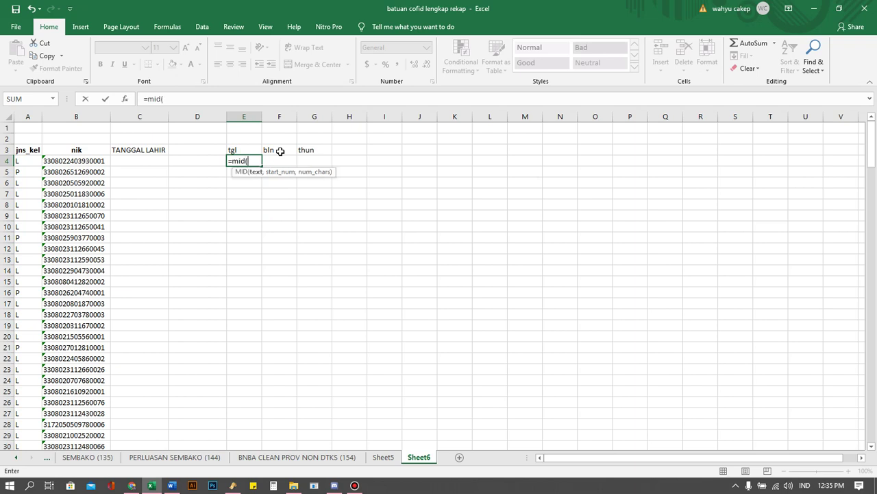
left_click(109, 162)
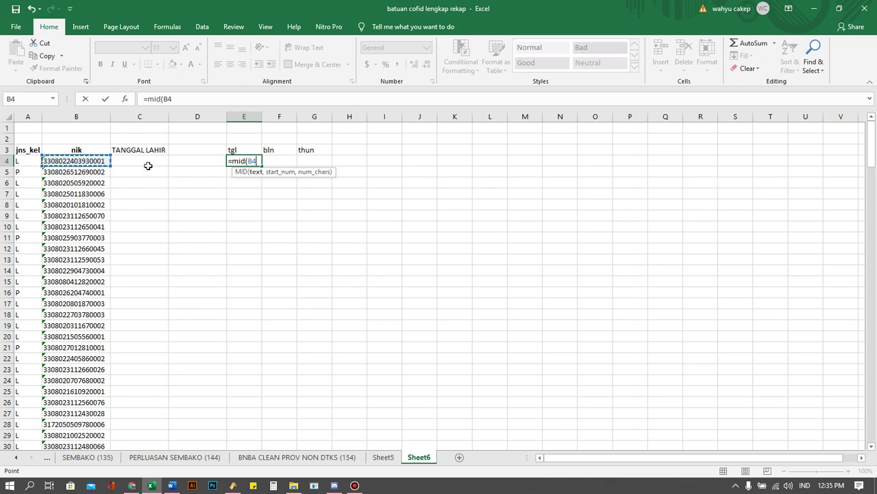
type(",")
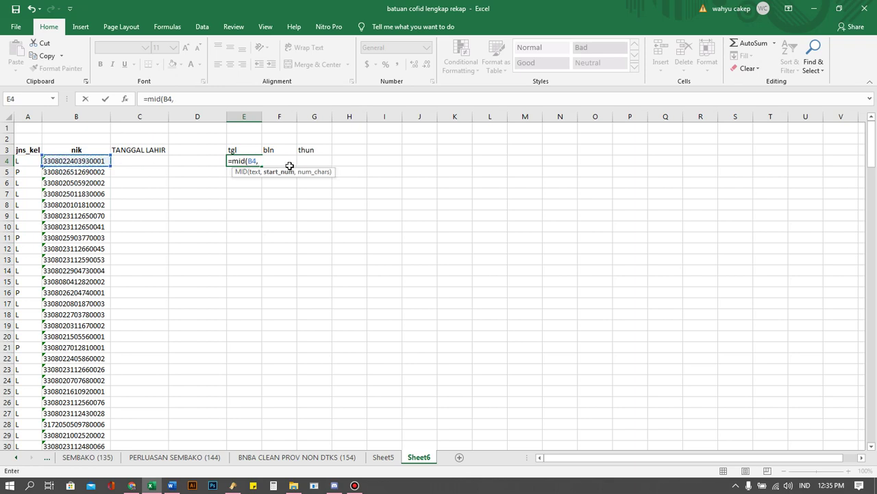
type("7,2)")
key("Return")
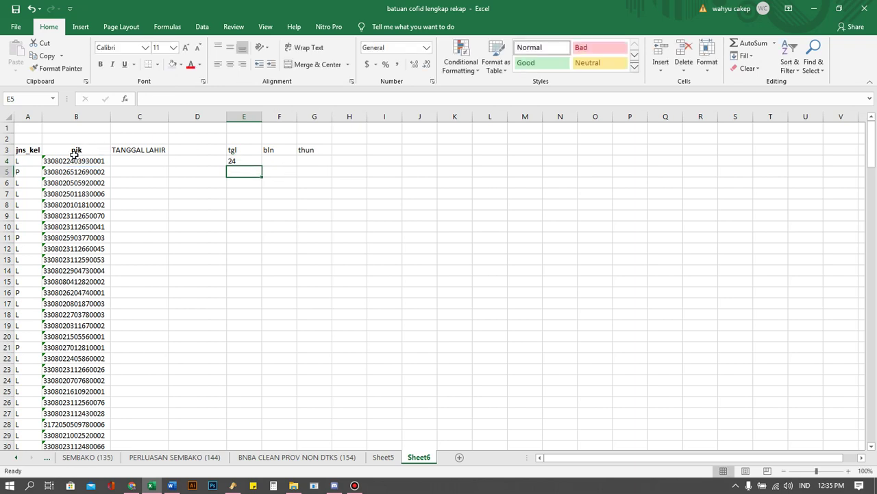
Extract the birth month from the nik in cell F4 with the formula =mid(B4,9,2).
left_click(274, 162)
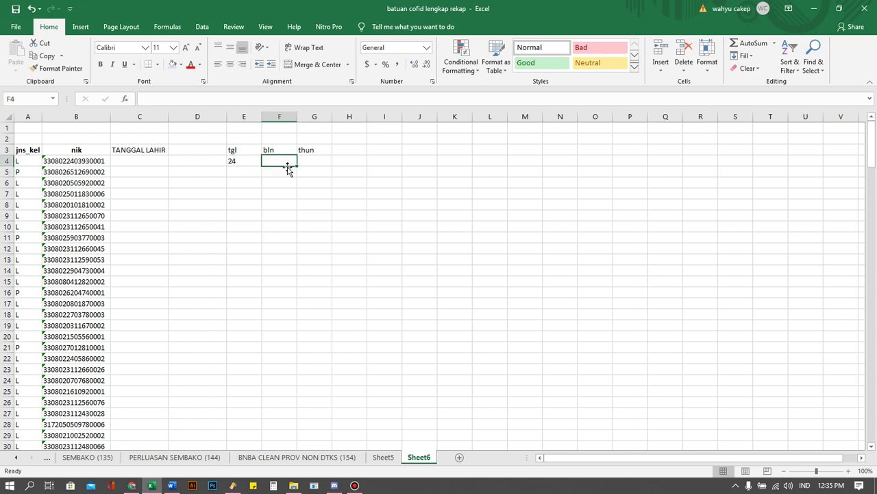
type("=")
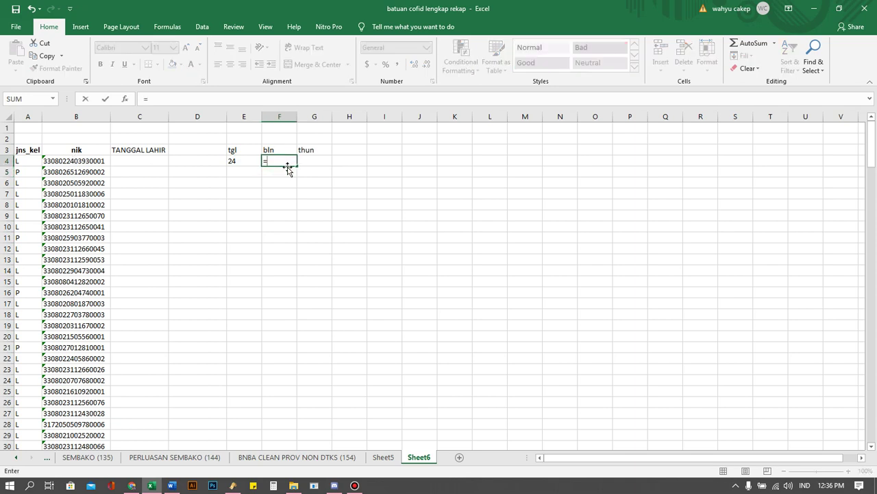
type("mid")
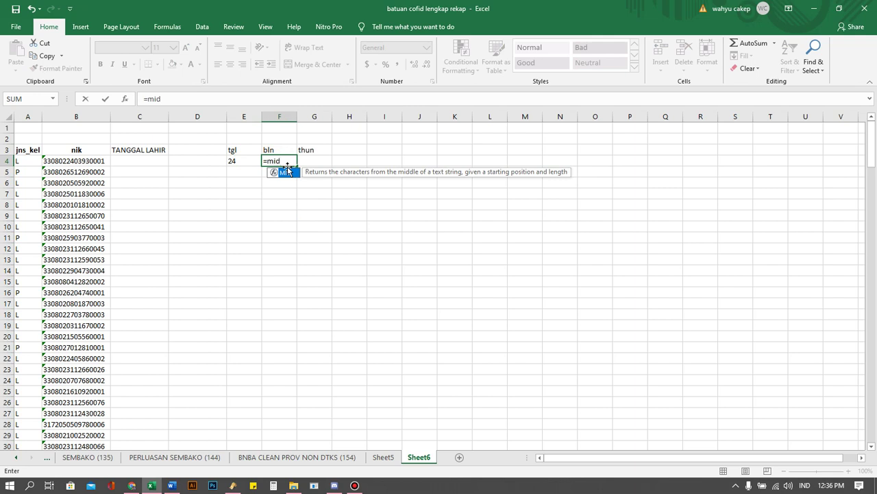
type("(")
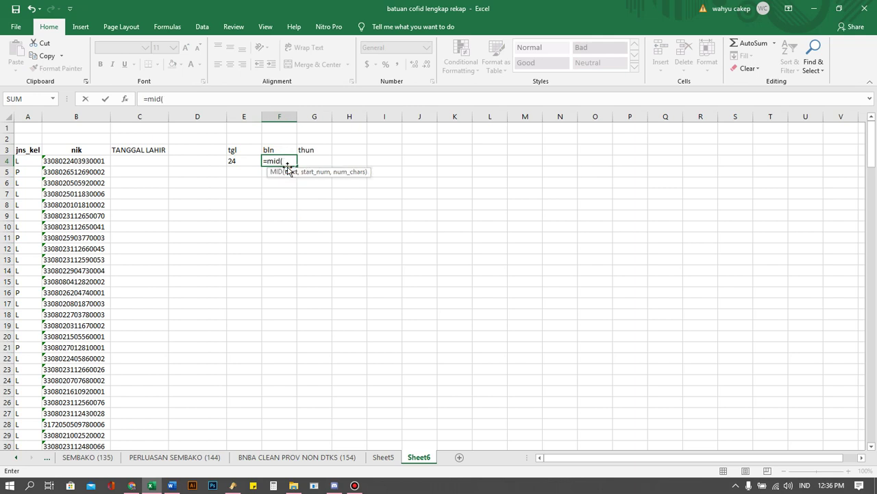
left_click(86, 161)
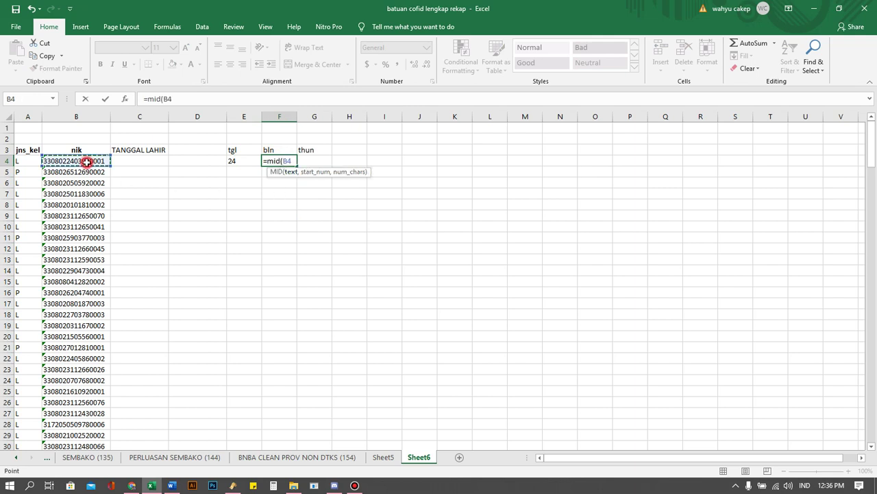
type(",9")
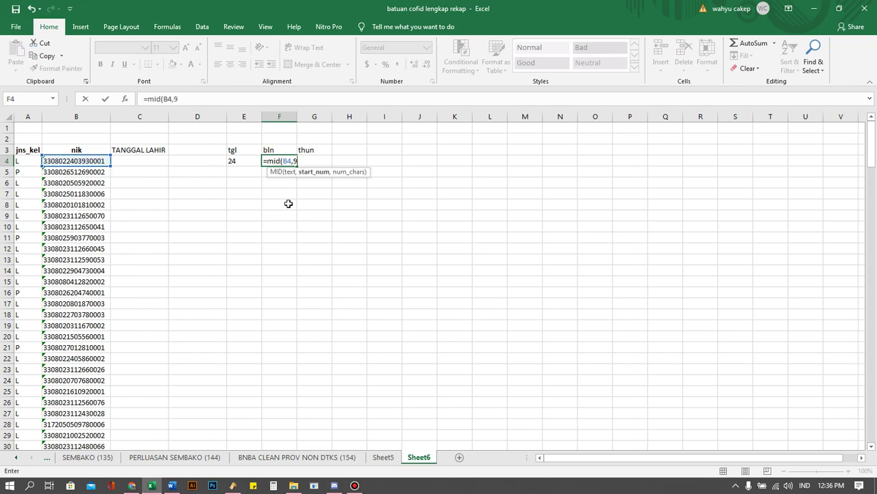
type(",2)")
key("Return")
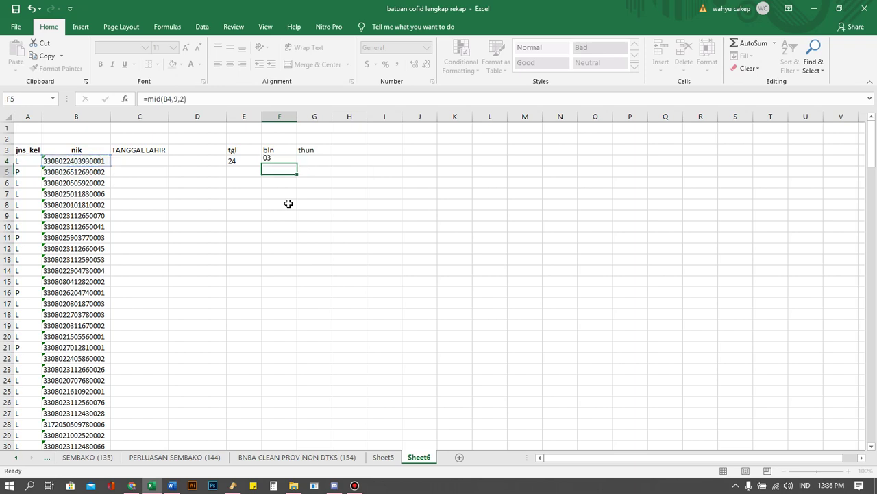
Extract the two-digit birth year from the nik in cell G4 with the formula =mid(B4,11,2).
left_click(319, 162)
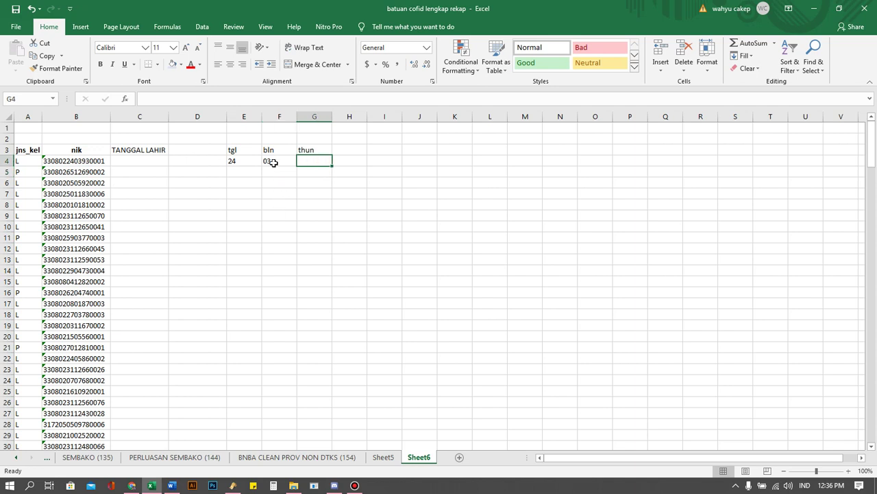
type("=mid")
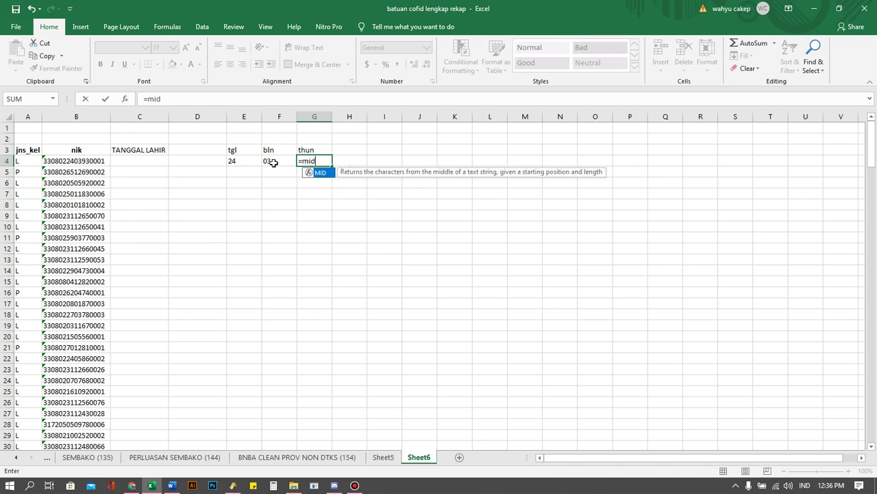
type("(")
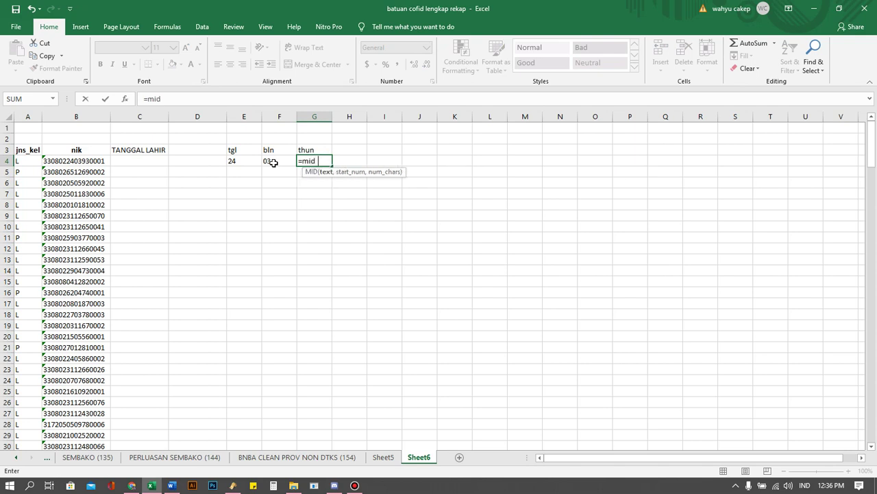
type("1")
key("BackSpace")
left_click(69, 162)
type(",11")
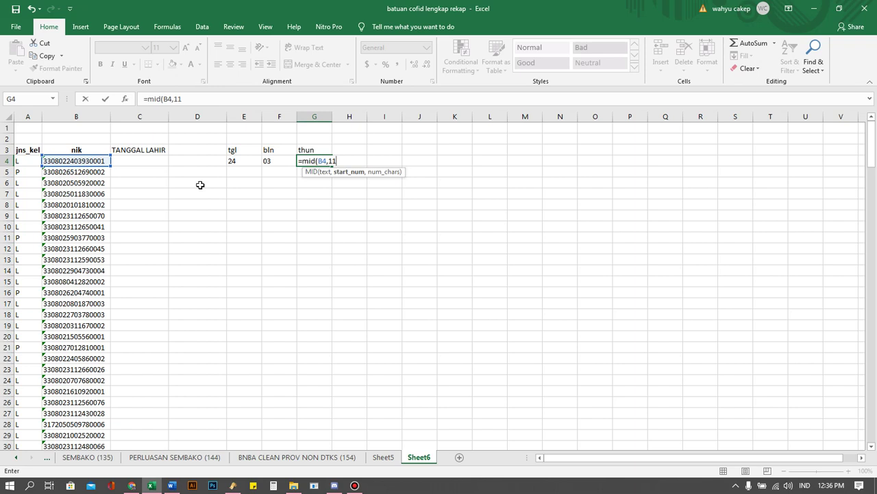
type(",2)")
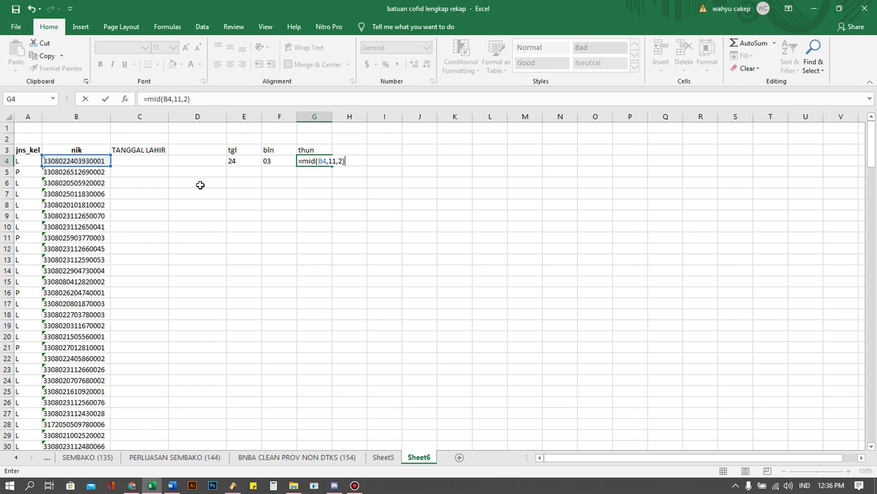
key("Return")
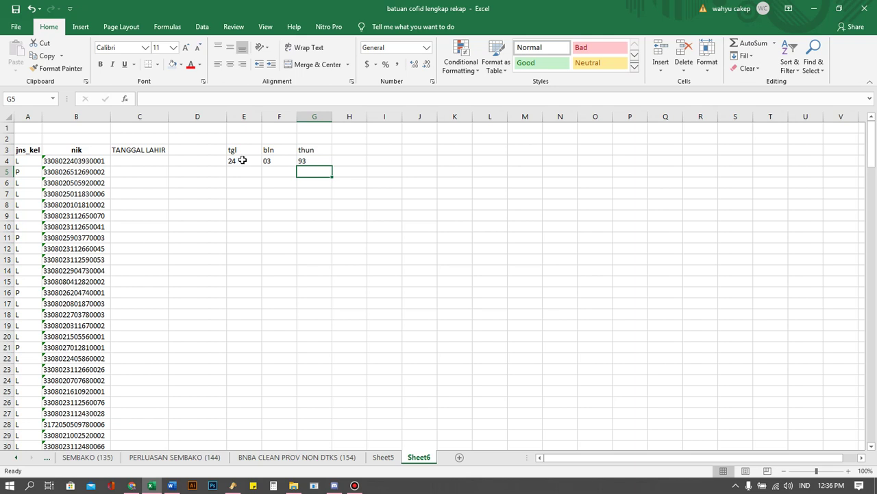
Enter the column headings tgl and tahun in cells I3 and J3.
left_click(383, 152)
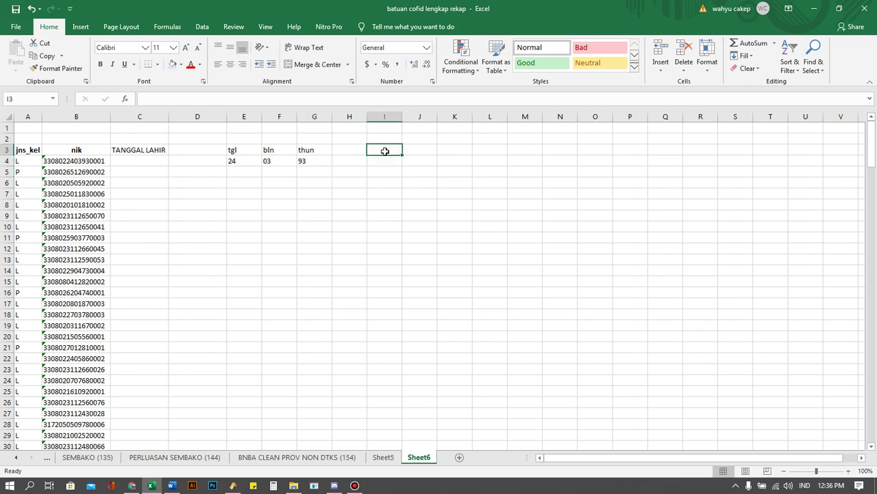
type("tgl")
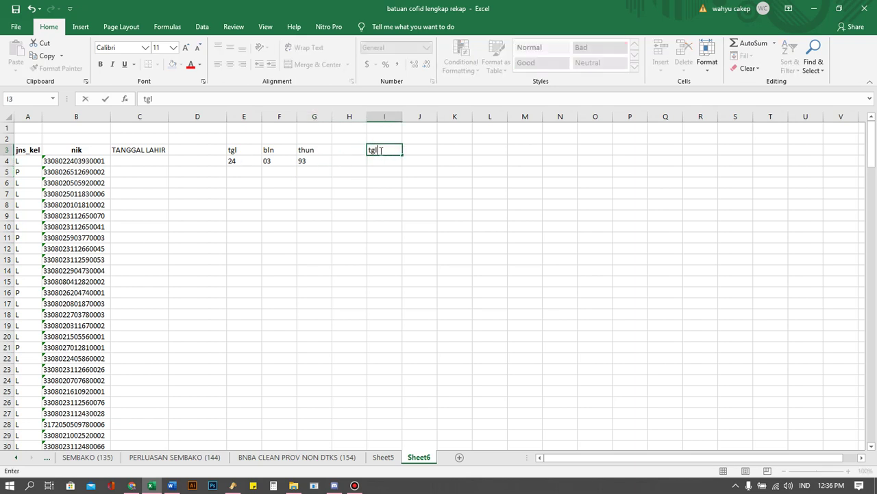
key("Tab")
type("tahun")
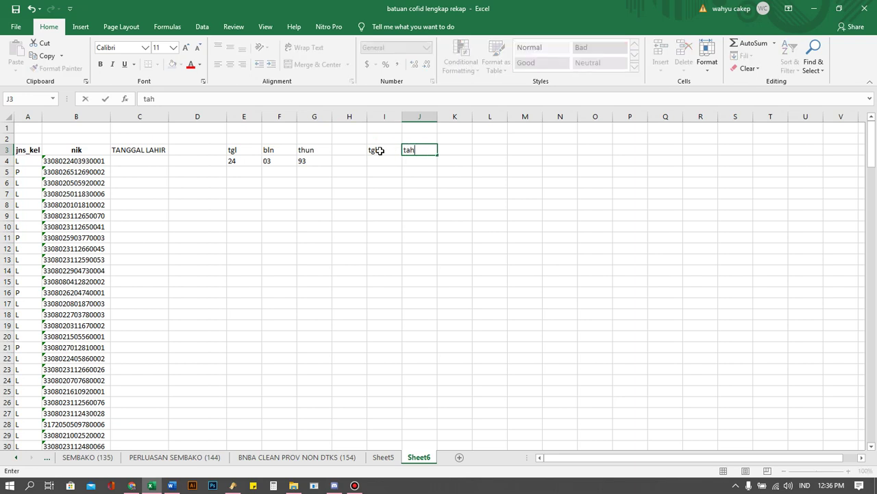
Begin an IF formula in cell I4 that tests A4=P and gives E4-40 as the value if true.
left_click(381, 159)
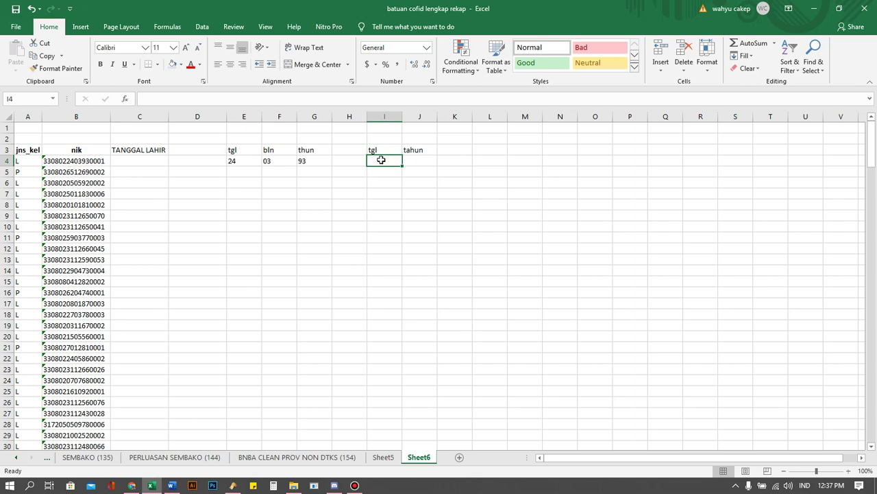
type("=")
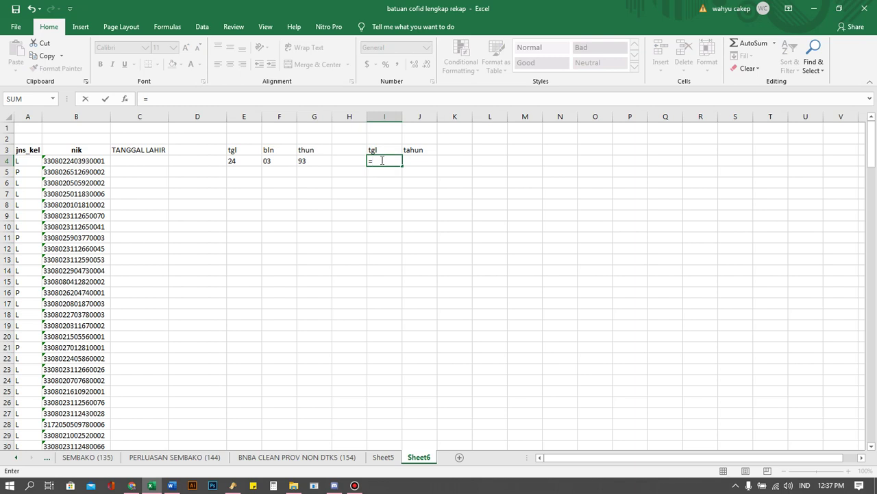
type("if")
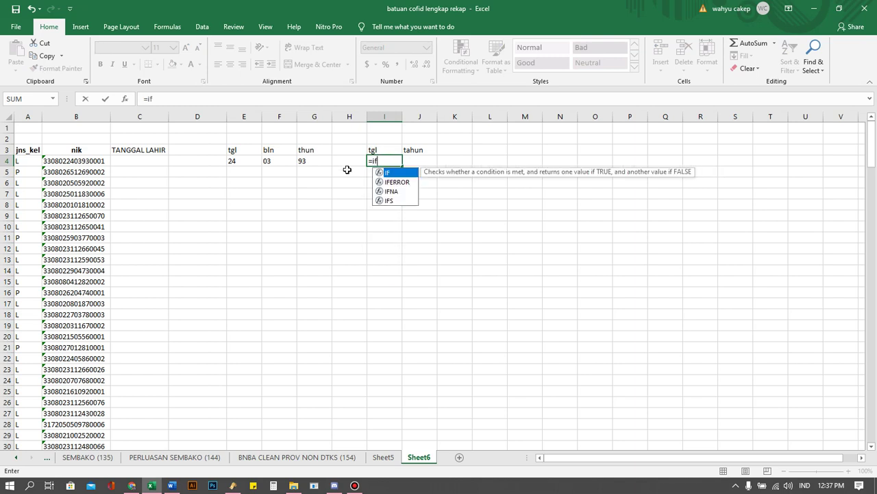
left_click(30, 160)
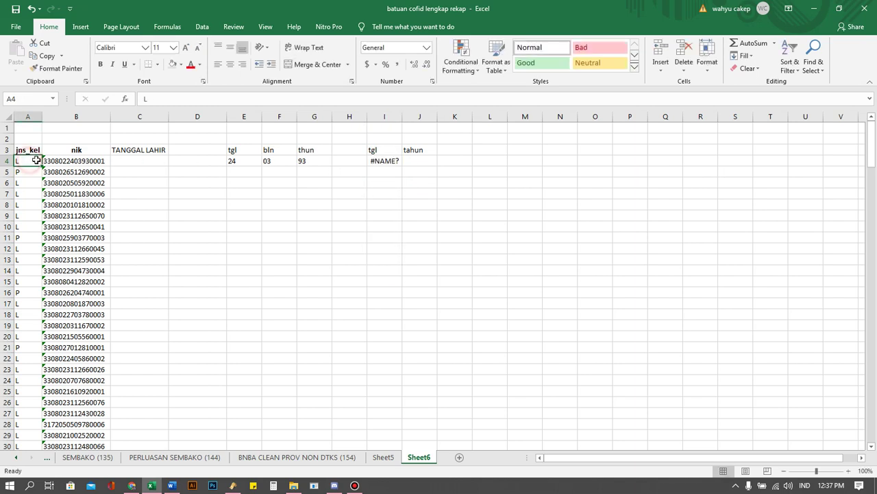
left_click(384, 163)
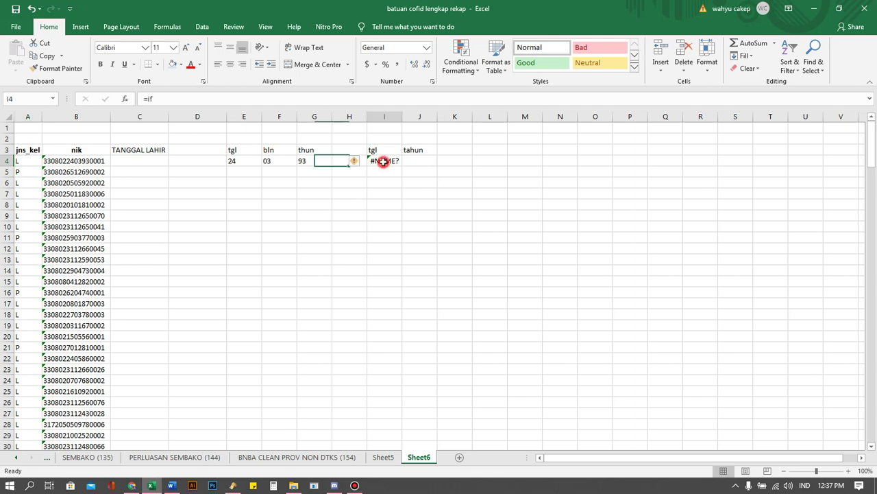
left_click(258, 101)
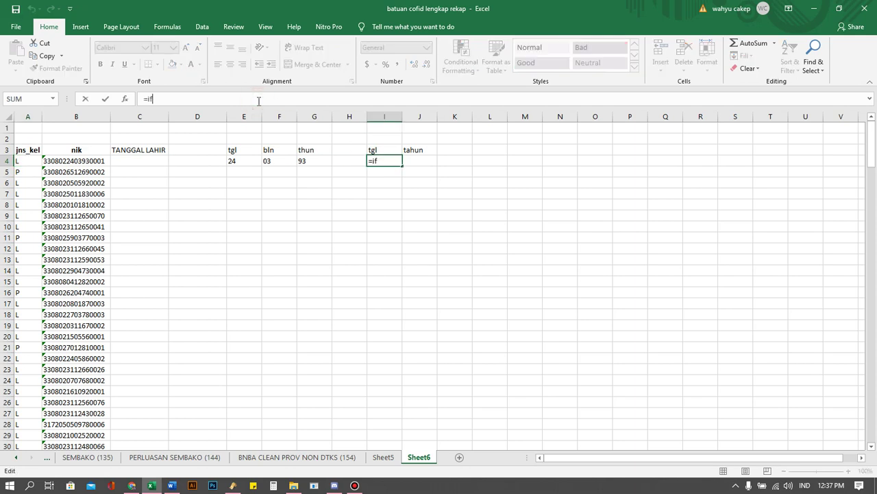
type("(")
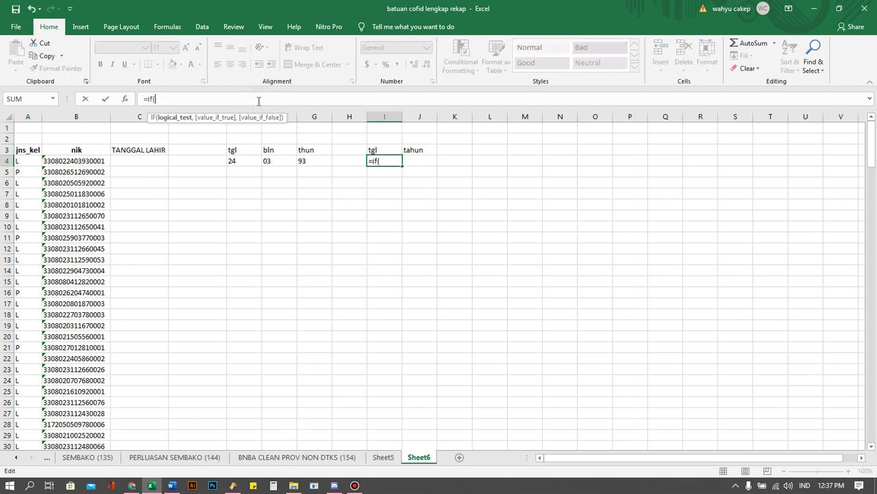
left_click(32, 165)
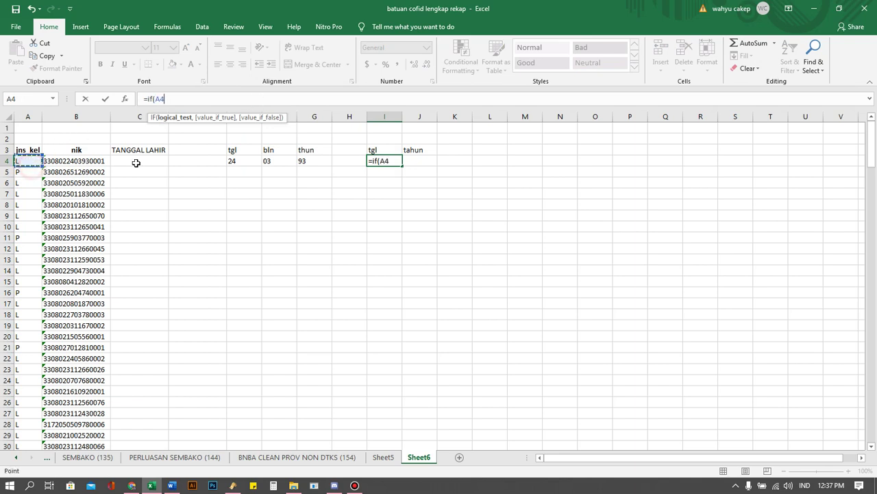
type("=P")
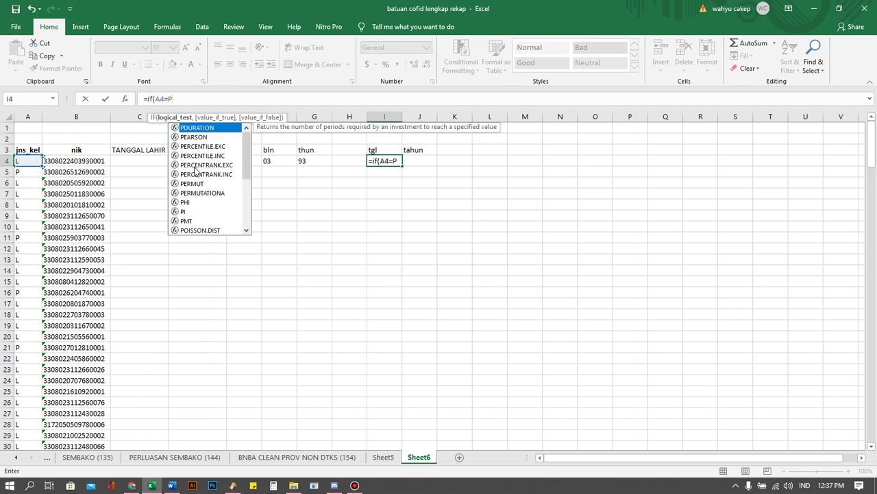
type(",")
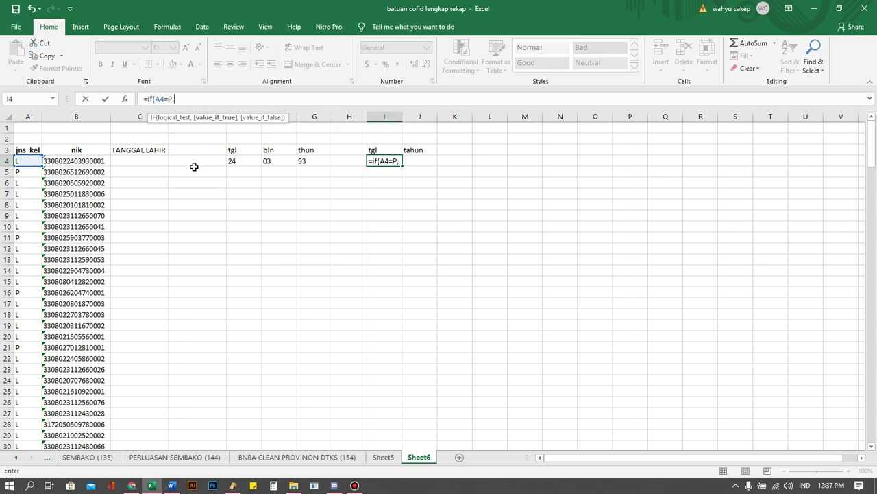
left_click(248, 161)
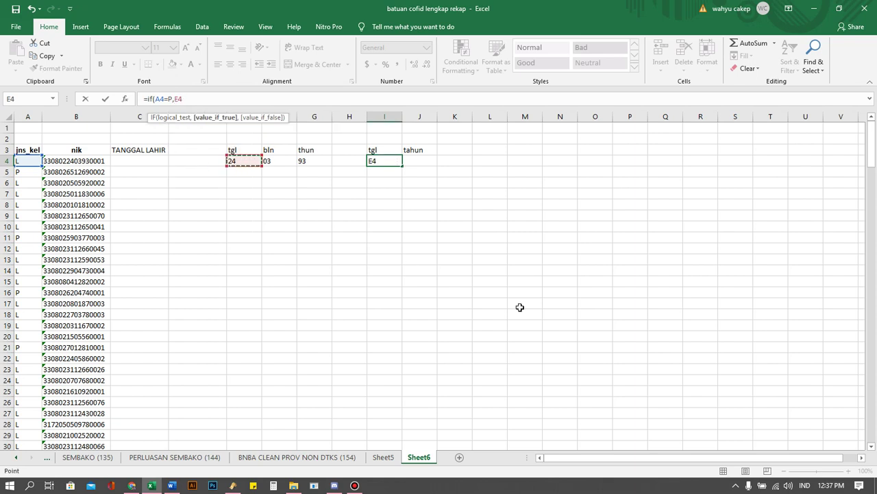
type("-40")
Put P in quotation marks and add E4 as the value if false, completing I4 as =if(A4="P",E4-40,E4).
left_click(170, 98)
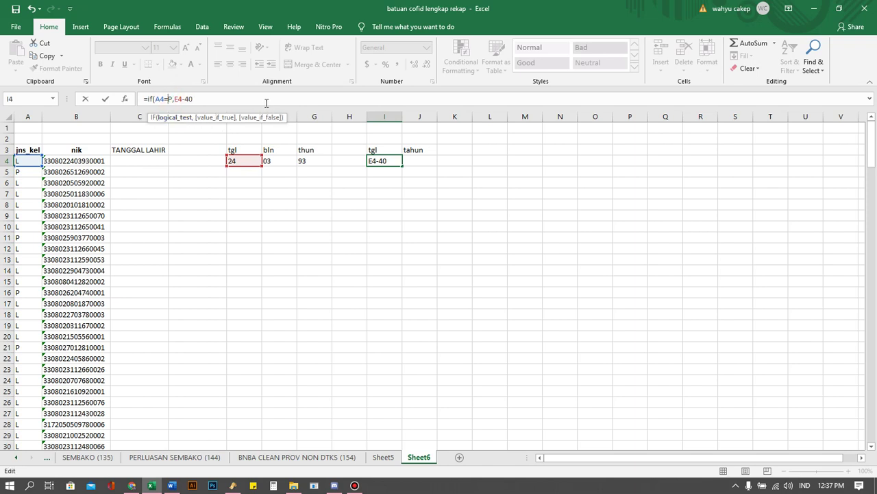
type("\"P")
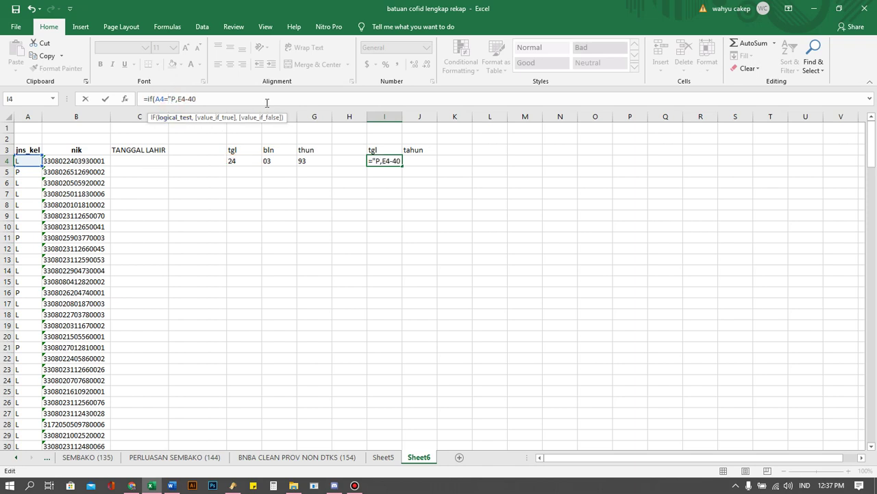
type("\"")
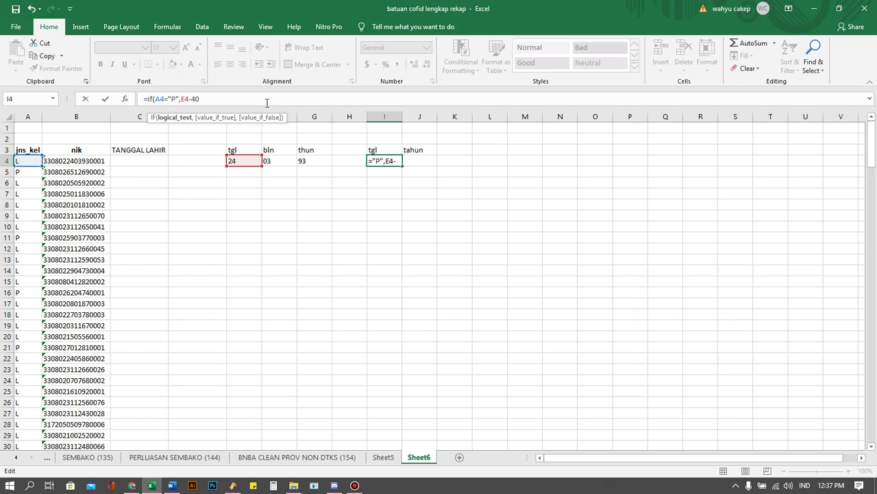
left_click(266, 102)
type(",")
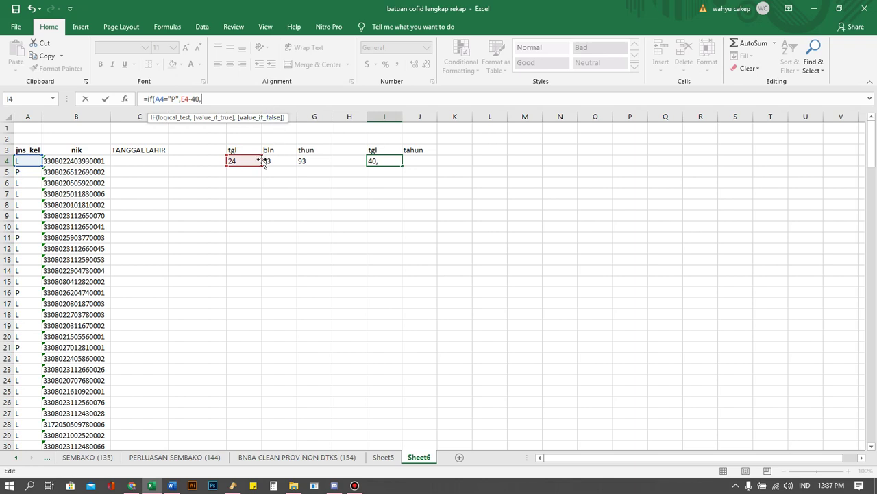
left_click(252, 161)
type(")")
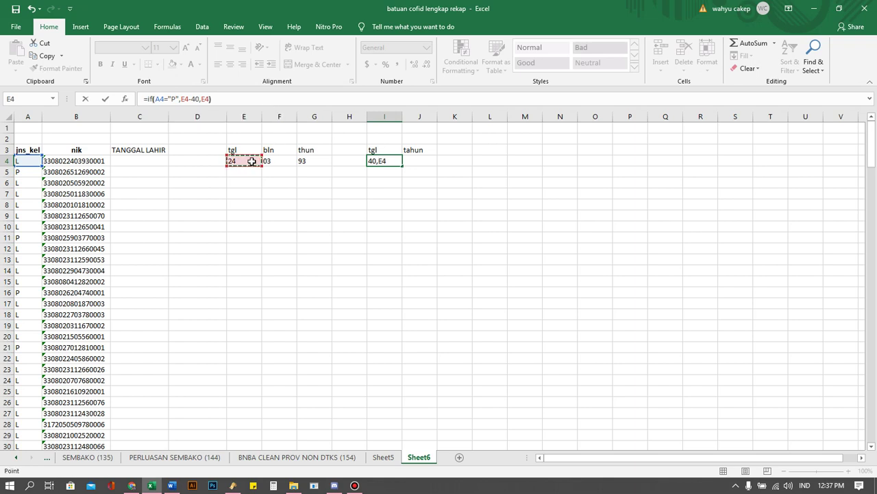
key("Return")
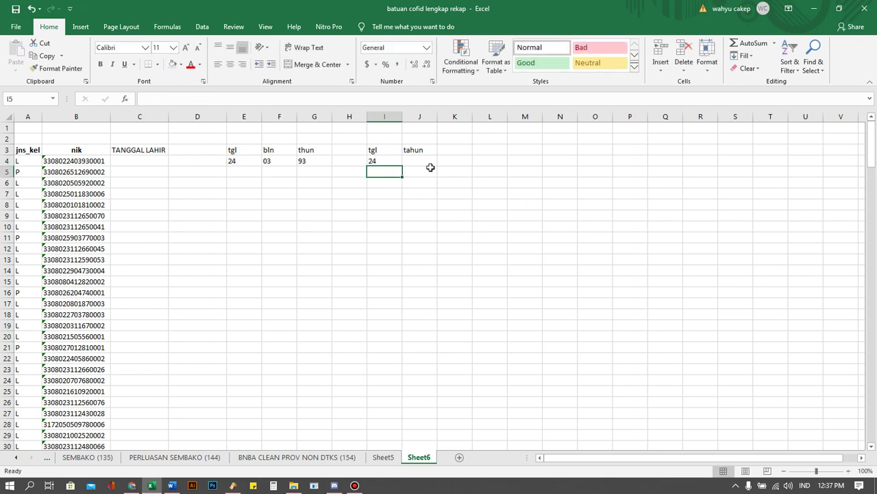
Fill the day formulas in E4 and I4 down to row 5 to test them on a P record.
left_click(392, 162)
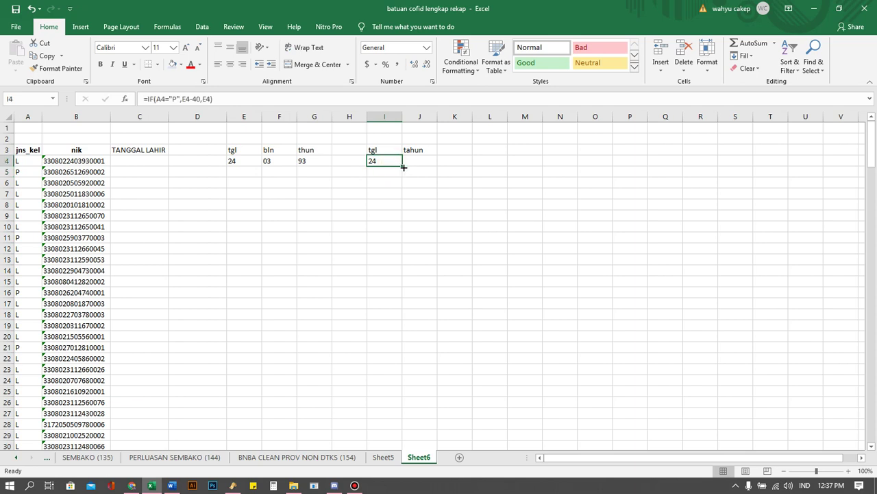
left_click(251, 165)
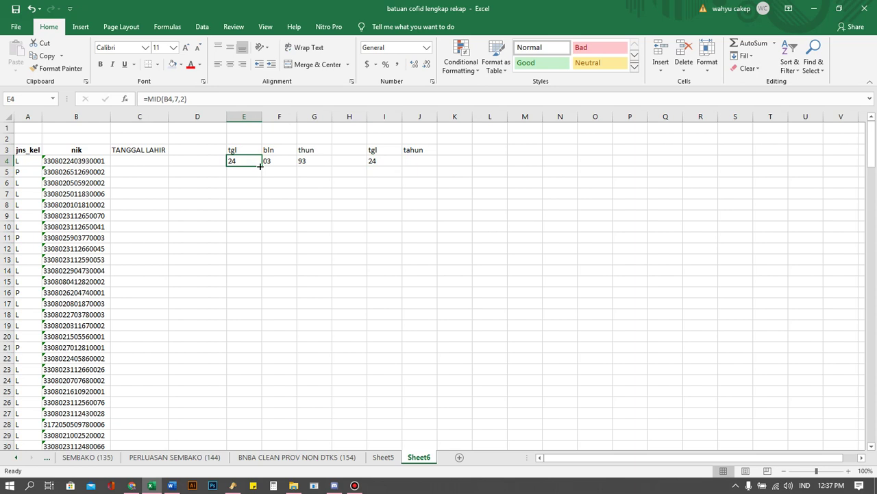
left_click_drag(261, 166, 261, 177)
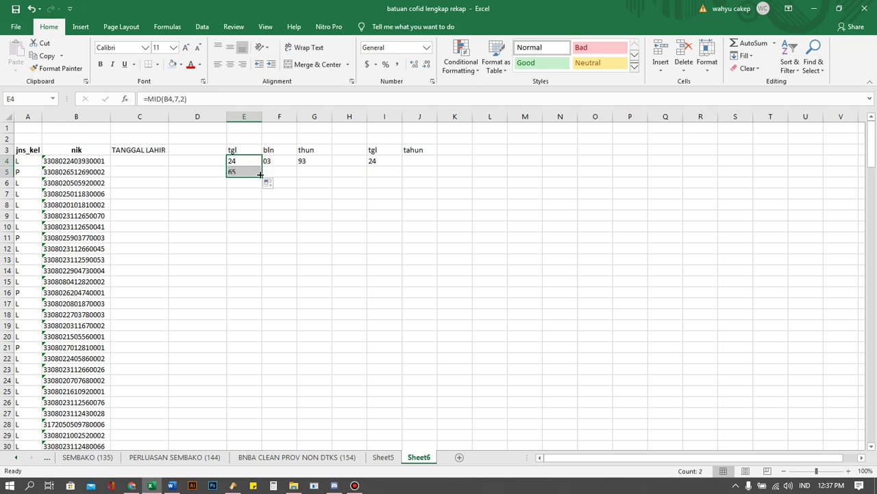
left_click(386, 162)
left_click_drag(402, 167, 386, 179)
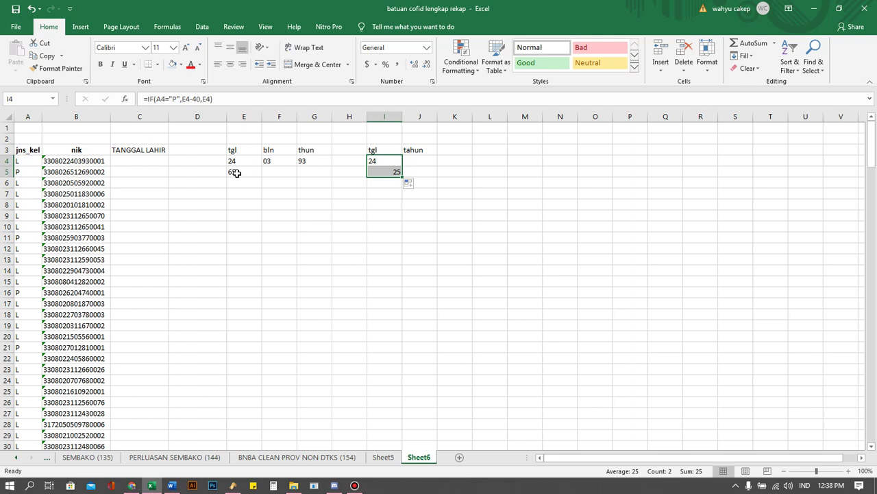
Calculate the four-digit birth year in cell J4 with the formula =if(G4>20,G4+1900,G4+2000).
left_click(415, 161)
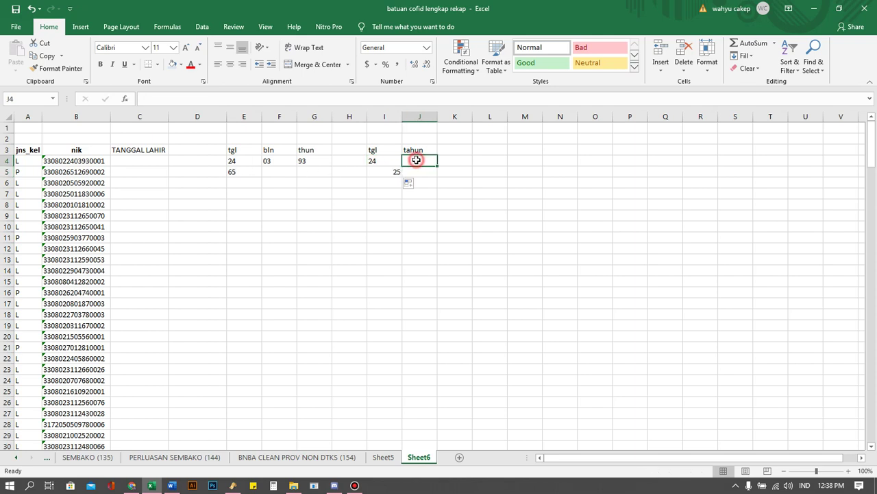
left_click(339, 100)
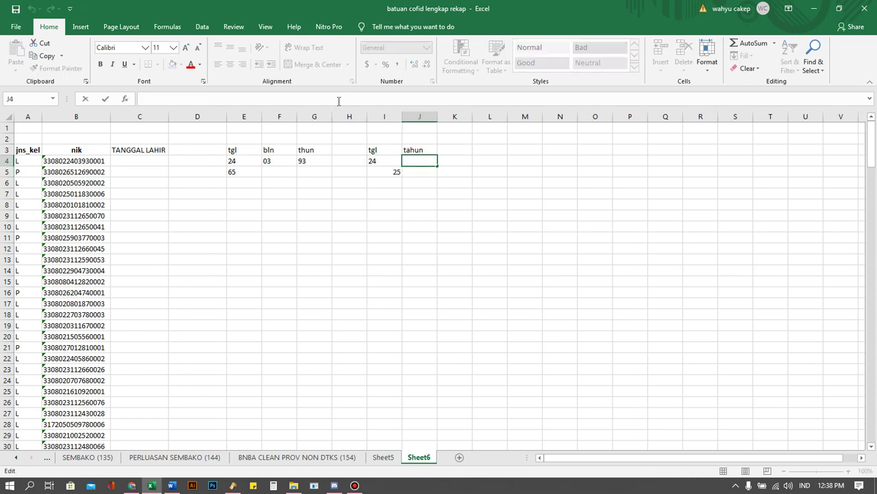
type("=")
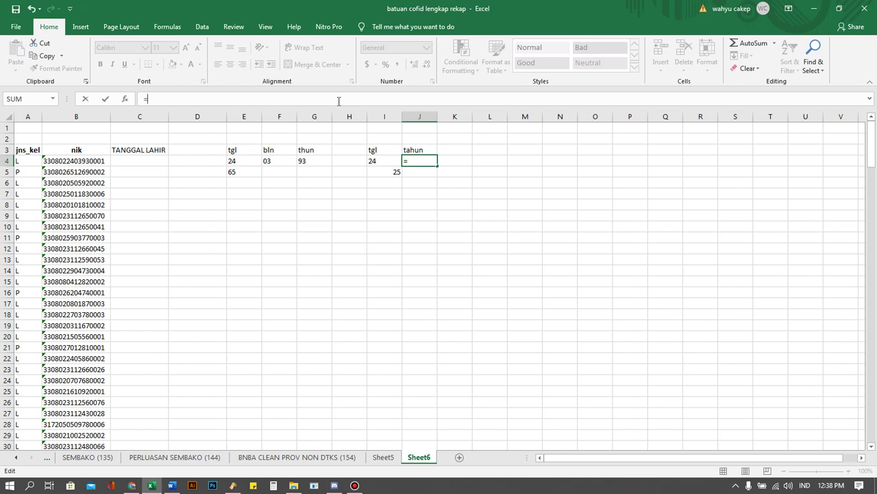
type("if(")
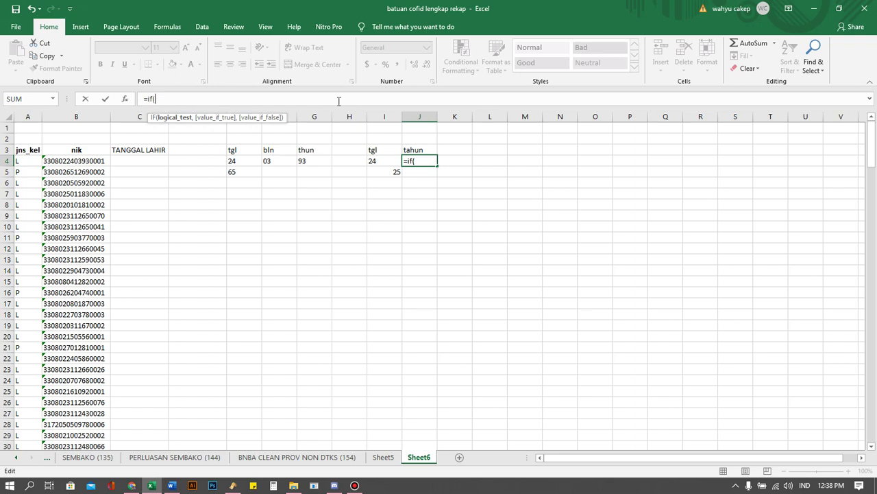
left_click(314, 160)
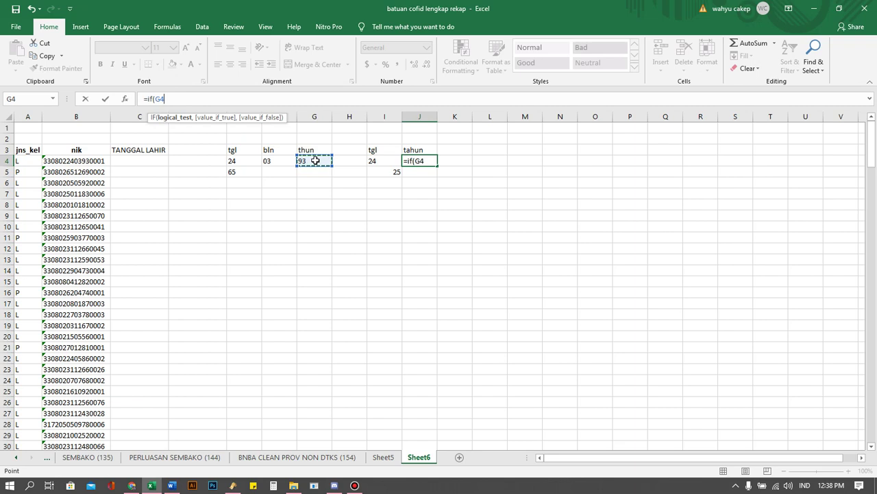
type(".")
key("BackSpace")
type(">20,")
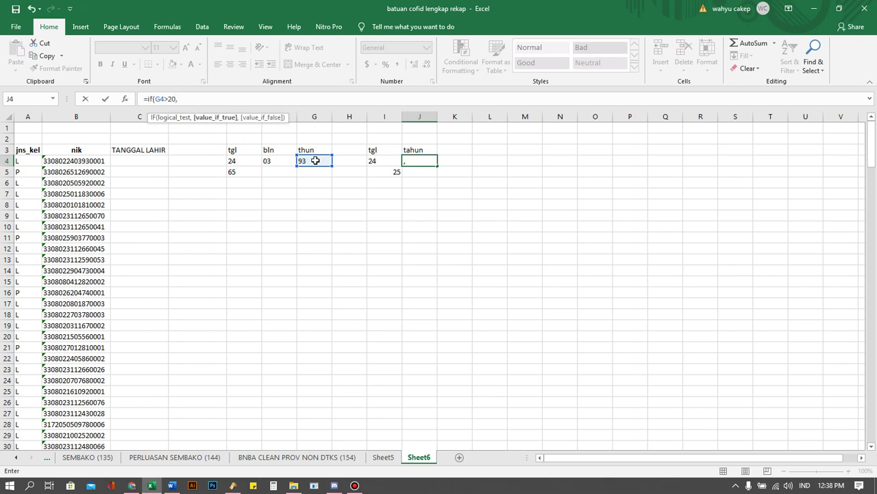
left_click(315, 161)
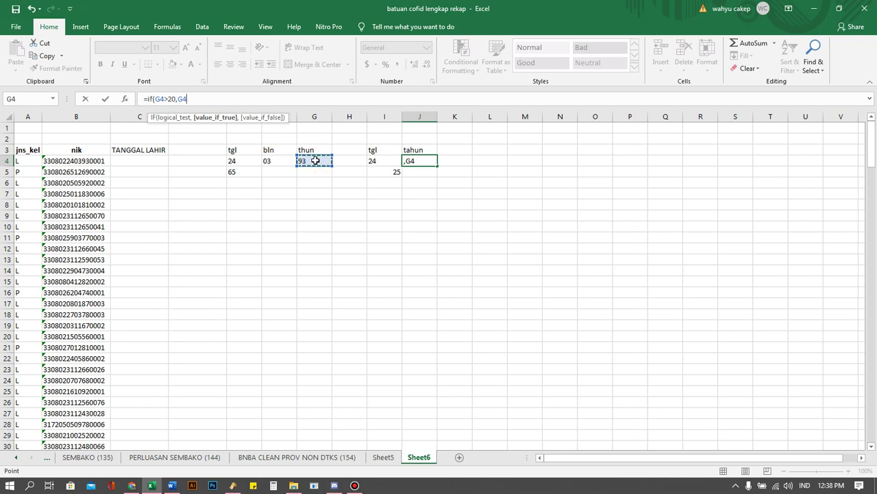
type("+1900")
type(",")
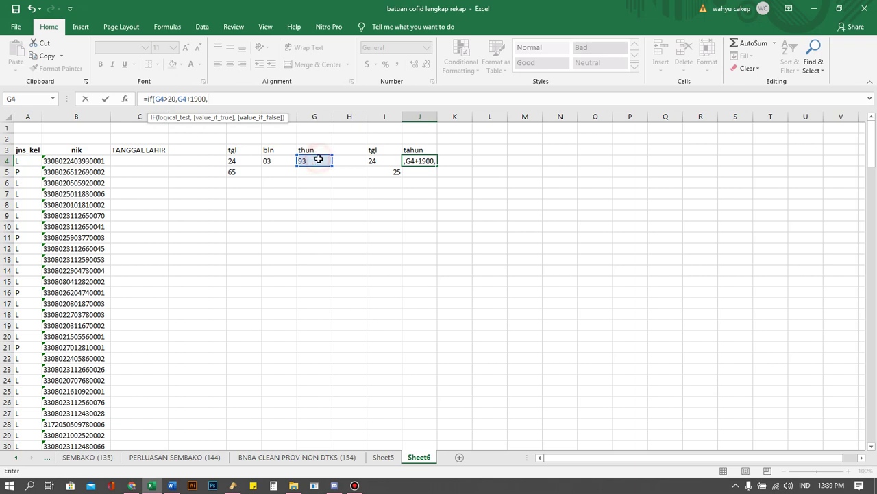
left_click(319, 159)
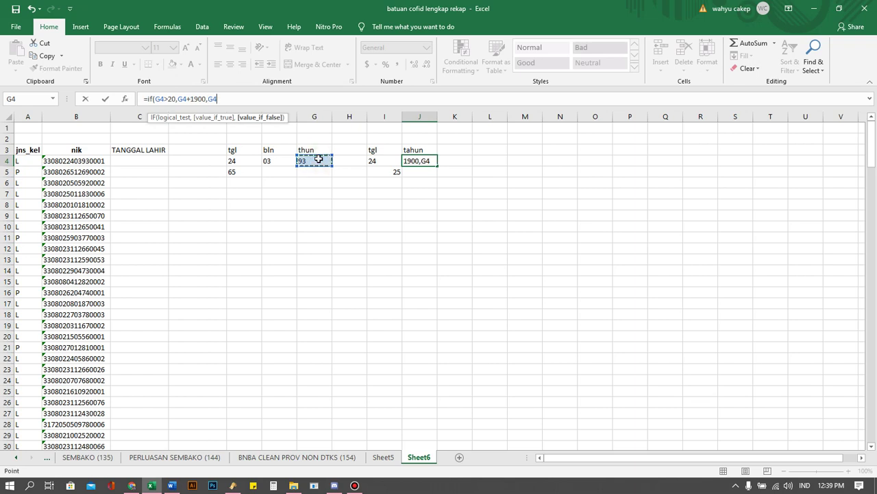
type("+2000)")
key("Return")
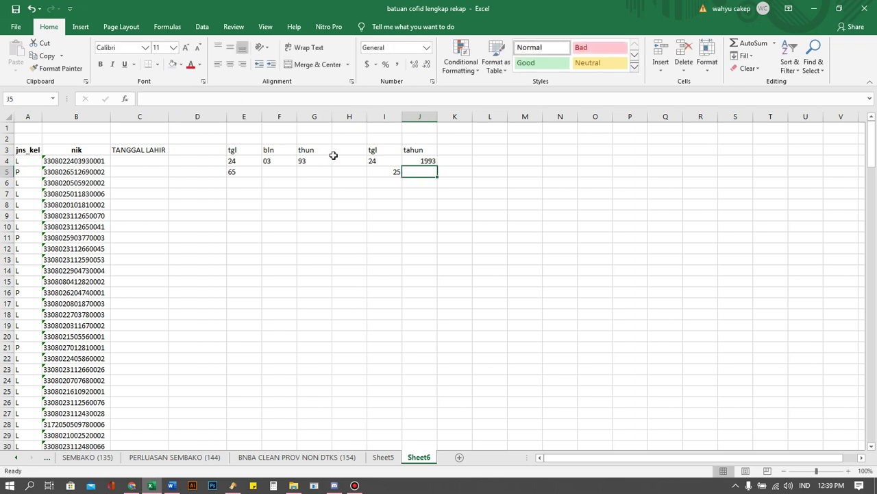
Fill the day, month and year formulas in E4:J4 down through the last nik record in row 157.
left_click(252, 160)
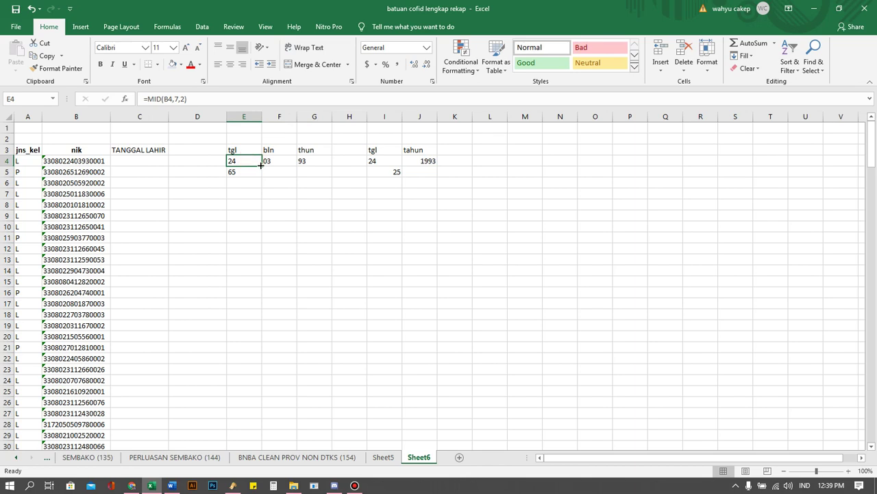
left_click_drag(261, 166, 239, 323)
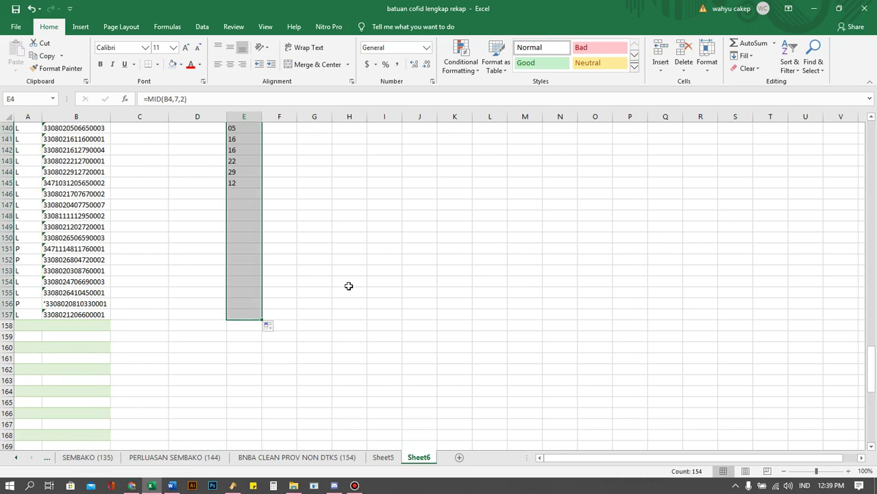
scroll(346, 280, "up", 7)
scroll(345, 280, "up", 20)
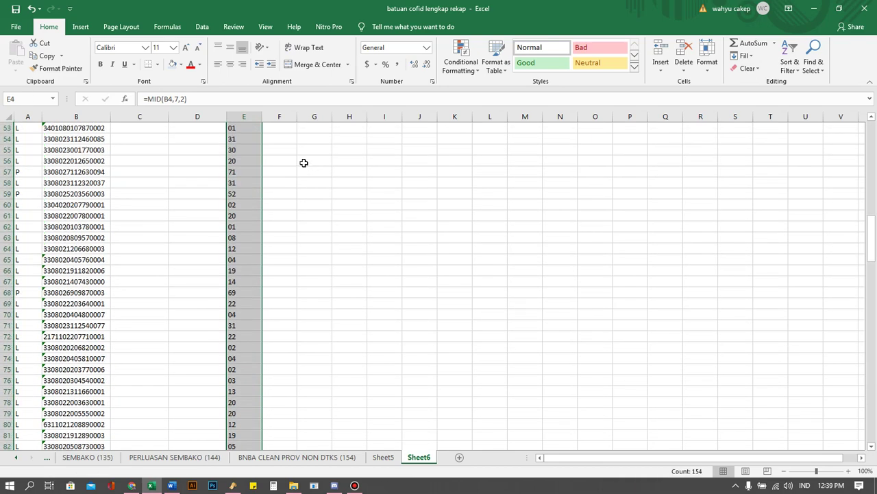
scroll(304, 161, "up", 8)
left_click_drag(240, 162, 408, 389)
scroll(399, 308, "up", 15)
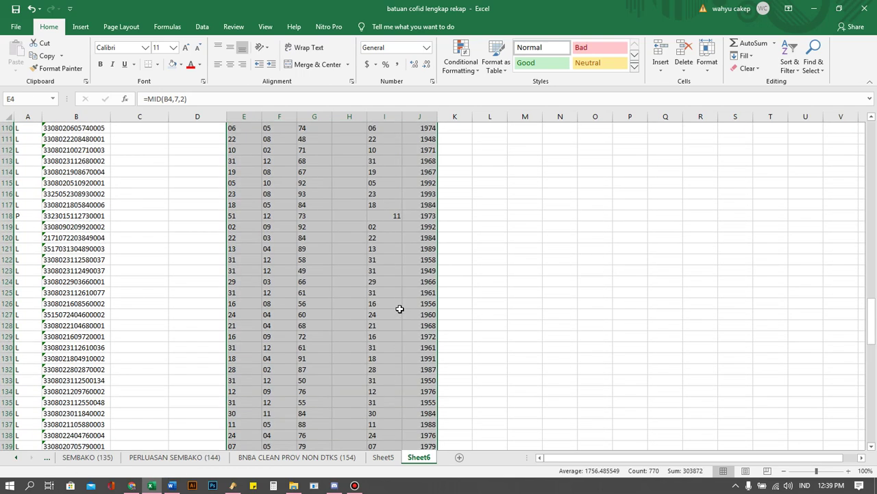
Enter the heading tgl lahir in cell L3.
scroll(398, 307, "up", 20)
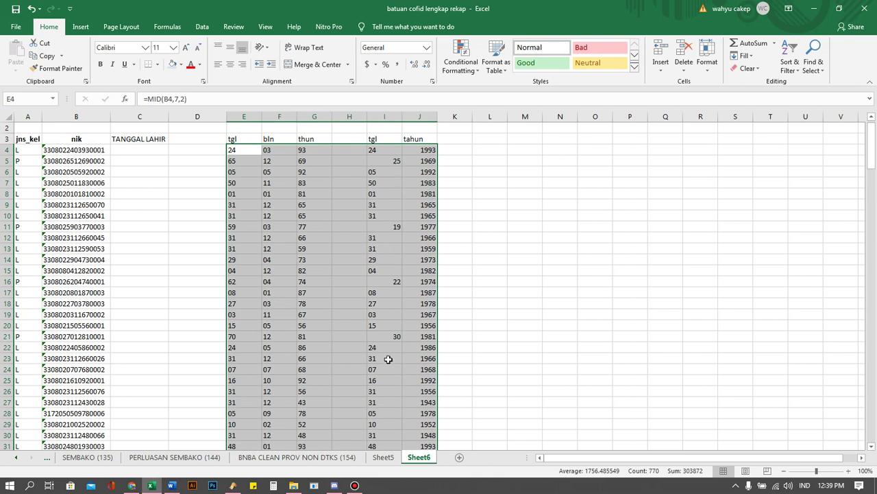
left_click(489, 138)
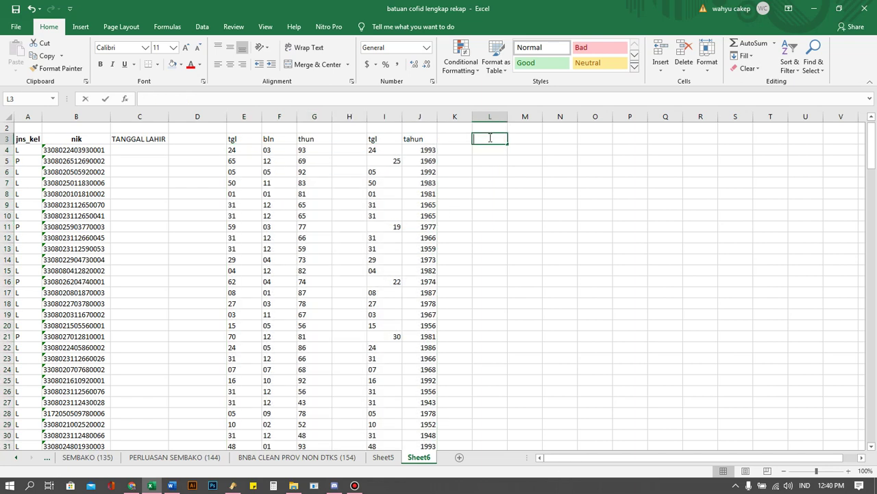
type("tgl lahir")
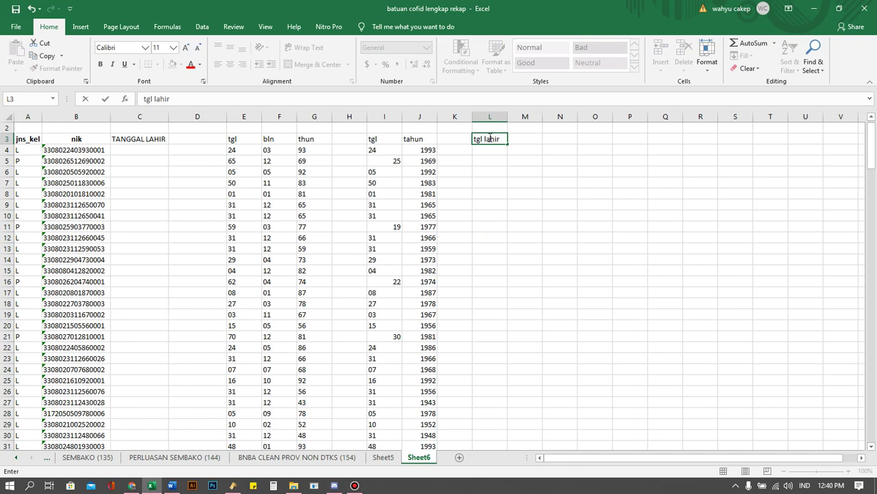
key("Return")
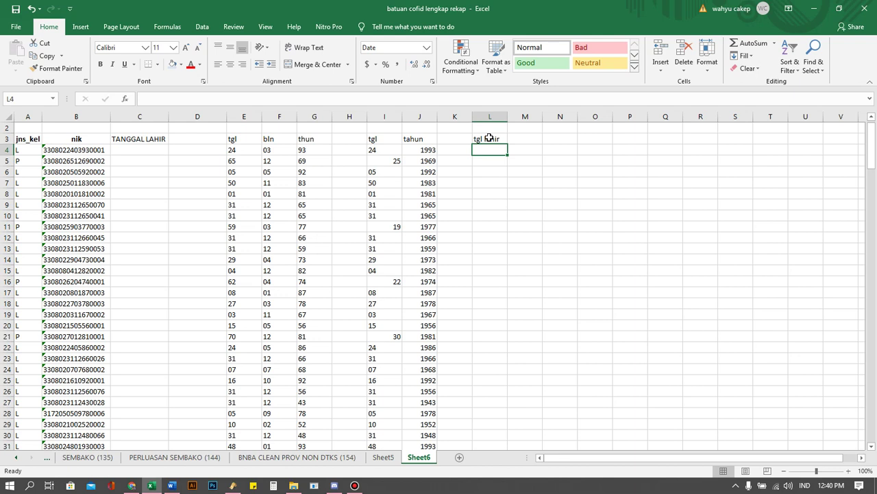
Join year, month and corrected day with hyphens in cell L4 using the formula =J4&"-"&F4&"-"&I4.
type("=")
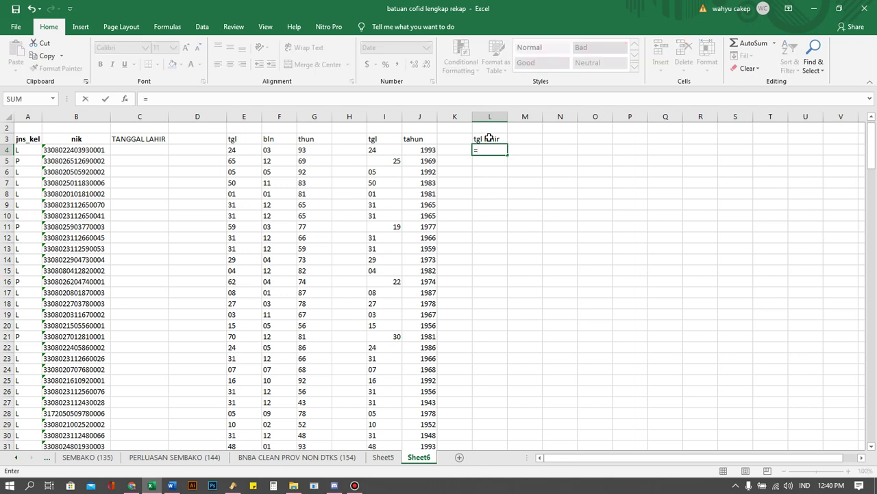
left_click(431, 150)
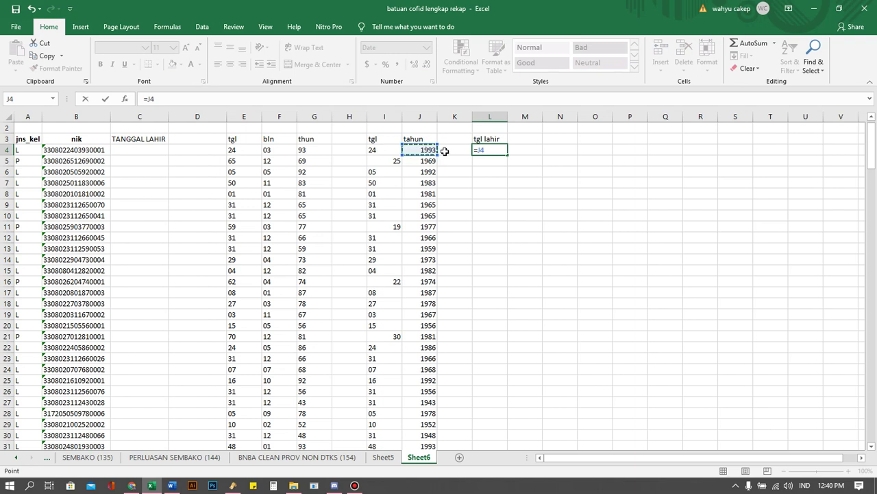
type("&\"-\"&")
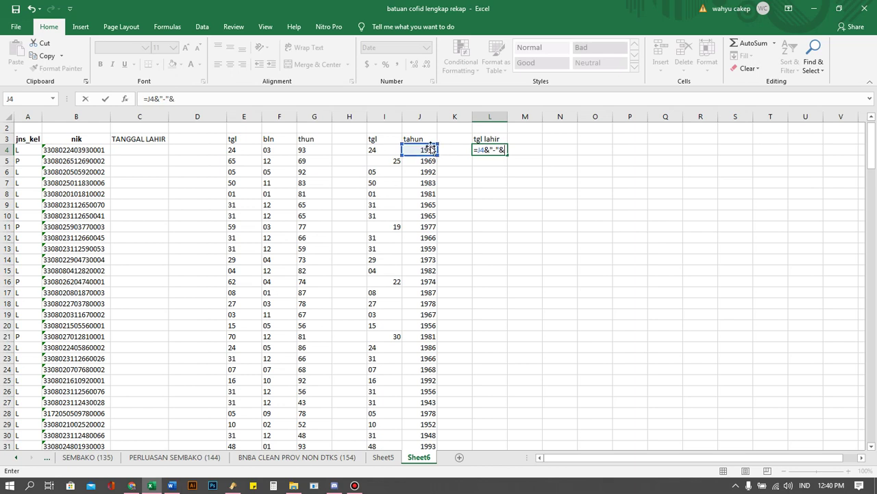
left_click(281, 149)
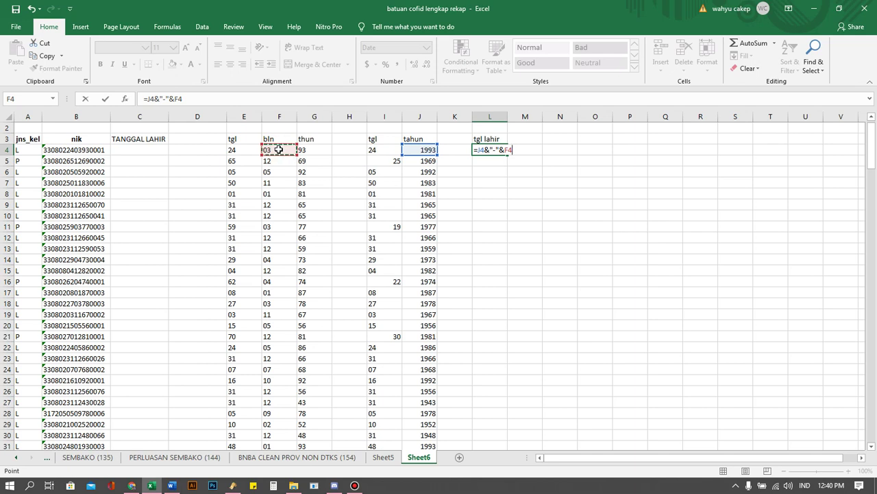
type("&\"-\"&")
left_click(379, 150)
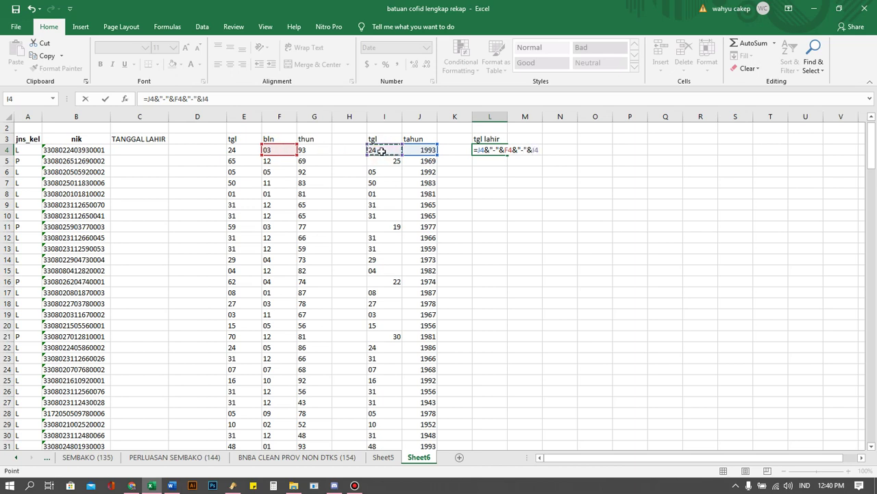
key("Return")
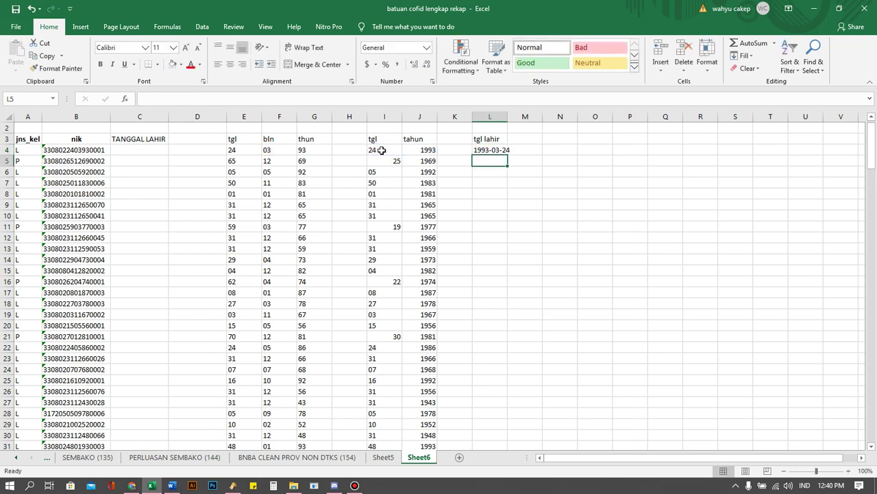
Widen column L slightly and fill the L4 birth date formula down through the last nik record in row 157.
mouse_move(508, 118)
left_mouse_down()
mouse_move(527, 122)
mouse_move(519, 117)
left_mouse_up()
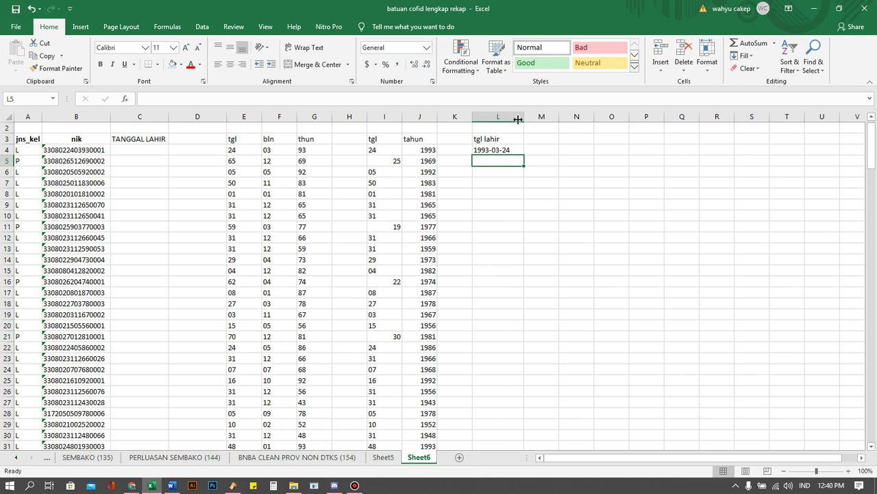
left_click(511, 148)
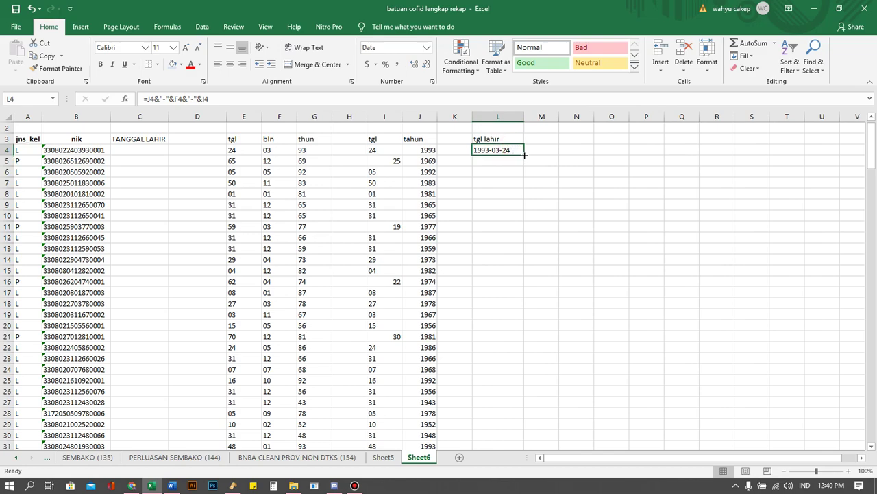
left_click_drag(525, 155, 521, 394)
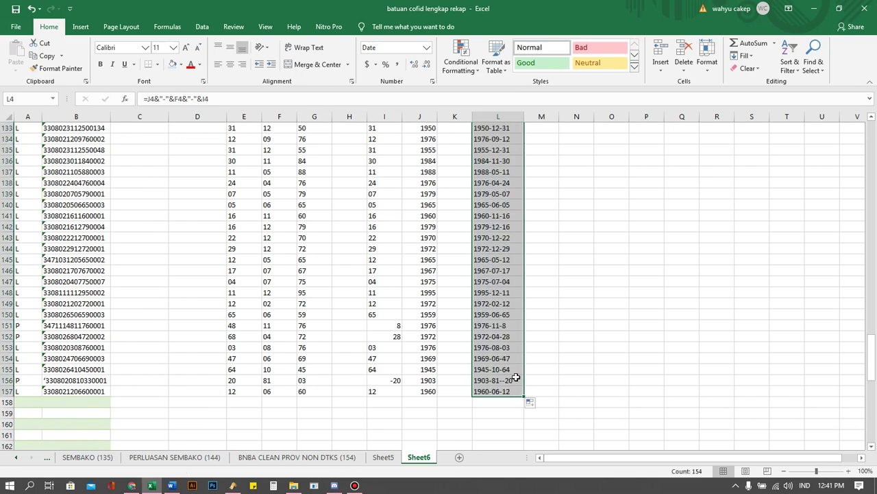
Copy the birth dates in L4:L157 and paste them as values only under TANGGAL LAHIR, starting at C4.
key("ctrl+c")
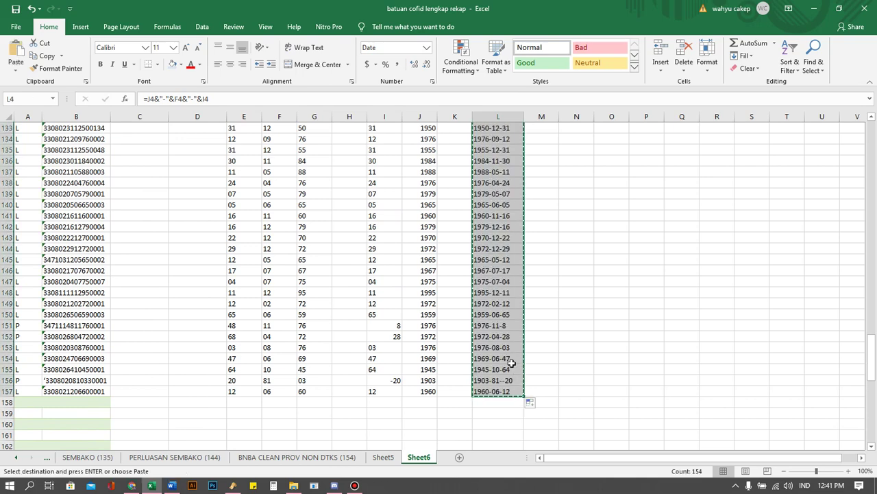
scroll(264, 310, "up", 20)
scroll(260, 304, "up", 20)
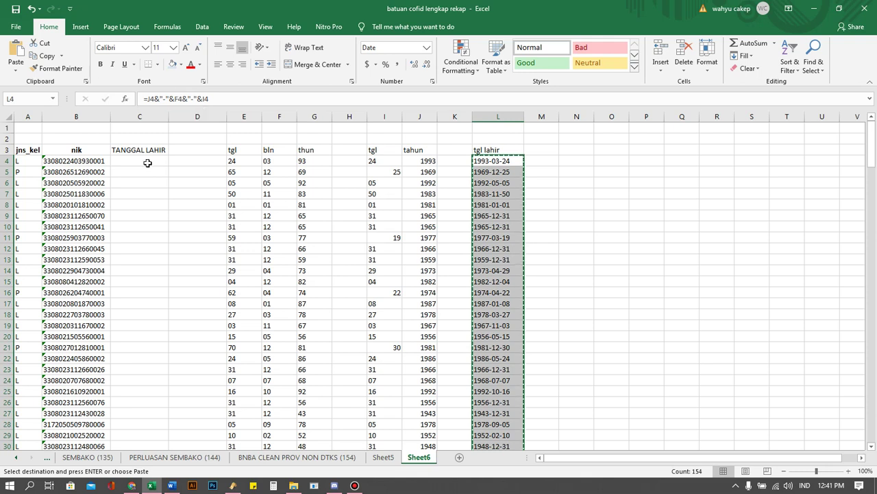
right_click(147, 162)
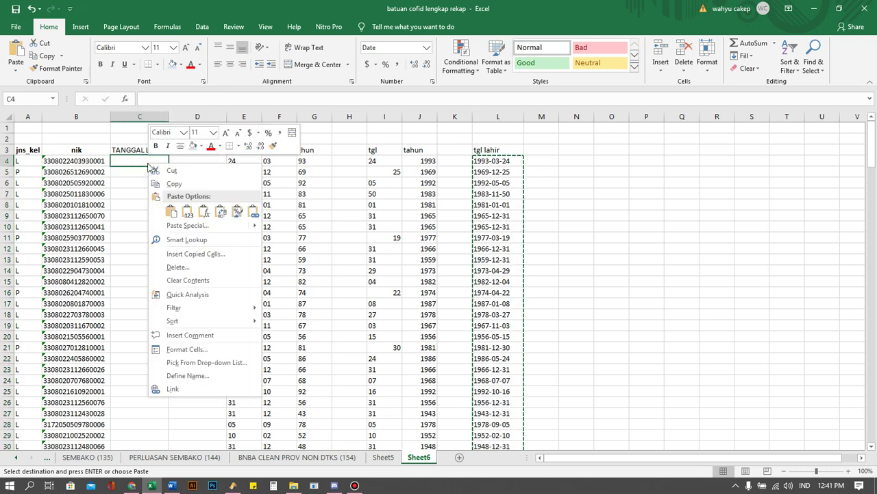
left_click(188, 214)
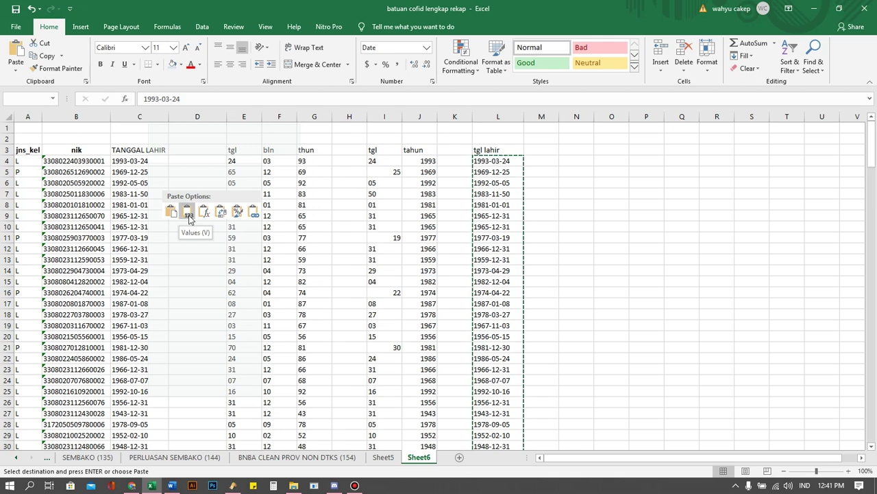
left_click(142, 163)
left_click(144, 179)
left_click(486, 160)
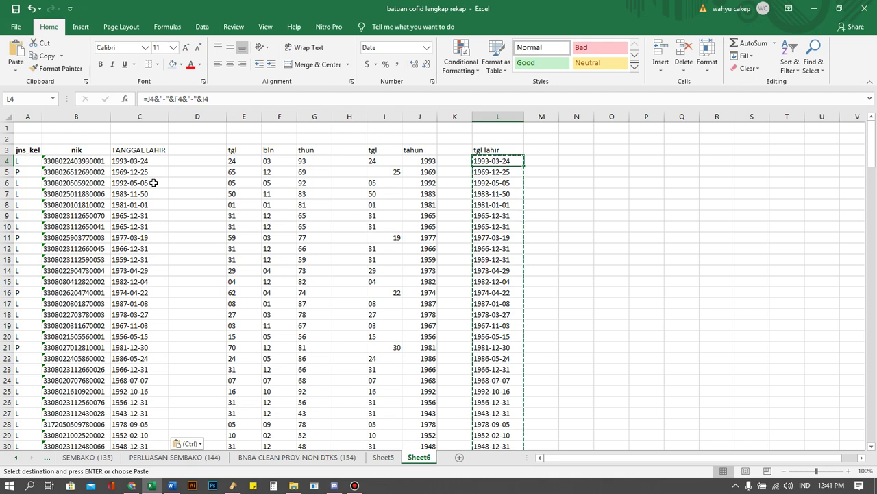
Delete the helper columns E through L.
left_click_drag(244, 117, 495, 118)
right_click(497, 119)
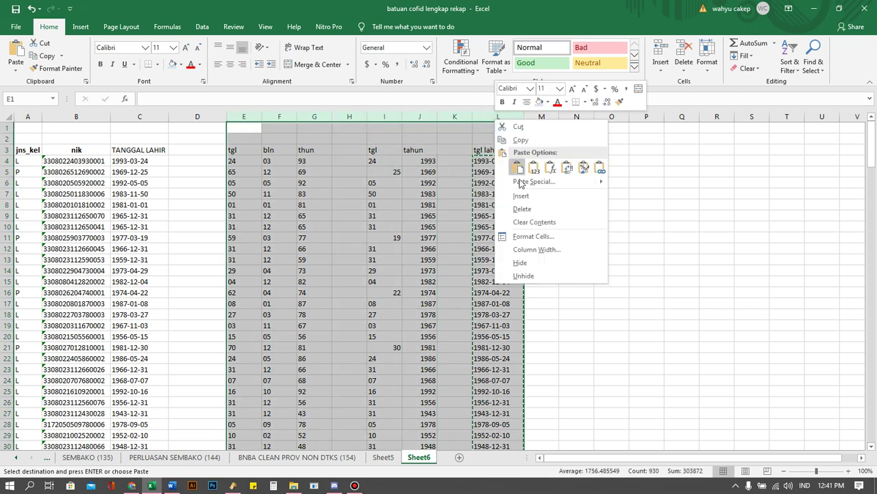
left_click(530, 208)
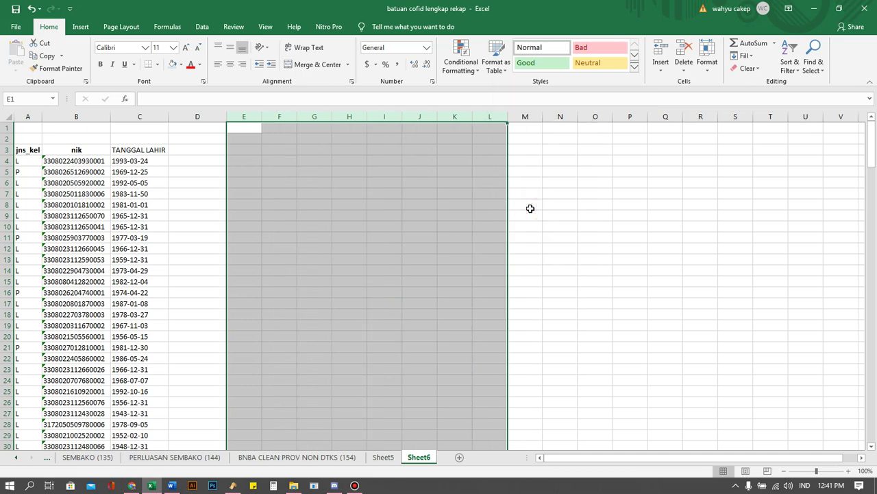
left_click(198, 214)
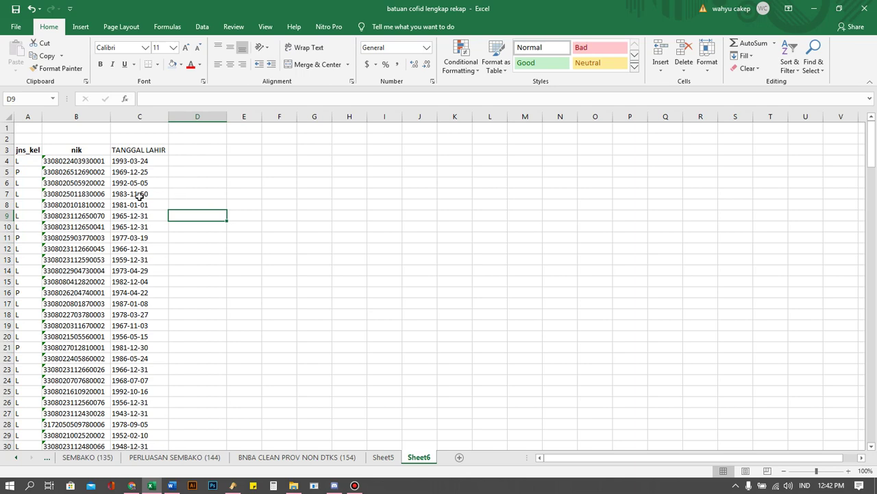
left_click(355, 486)
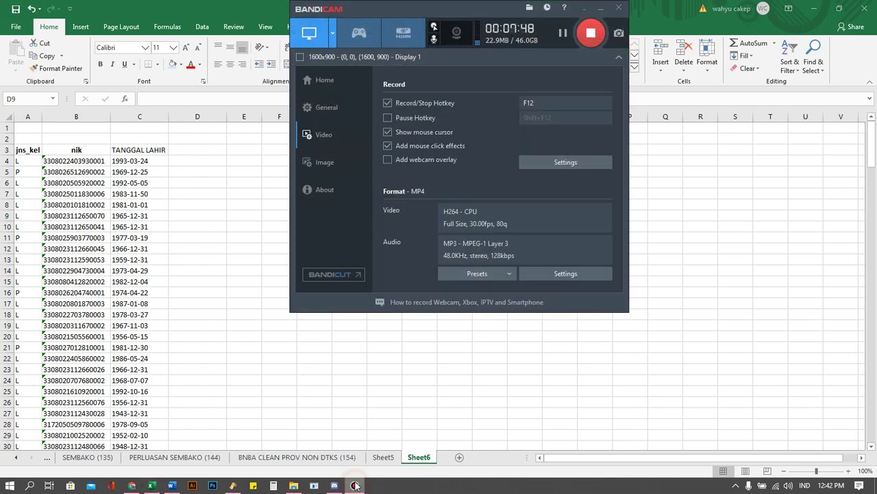